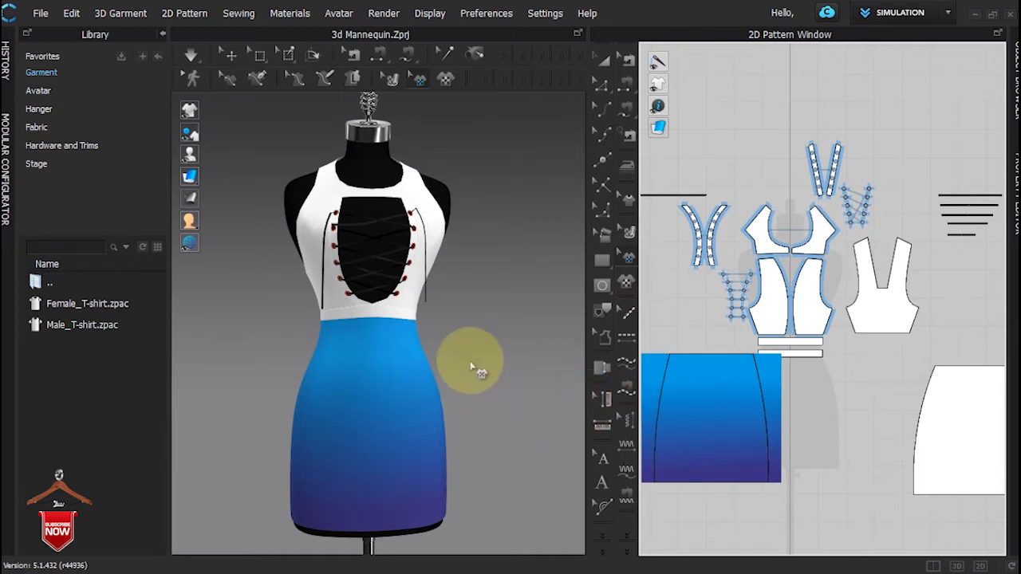
Copy the blue gradient graphic from the front skirt pattern and paste it onto the back skirt pattern.
scroll(717, 432, down, 2)
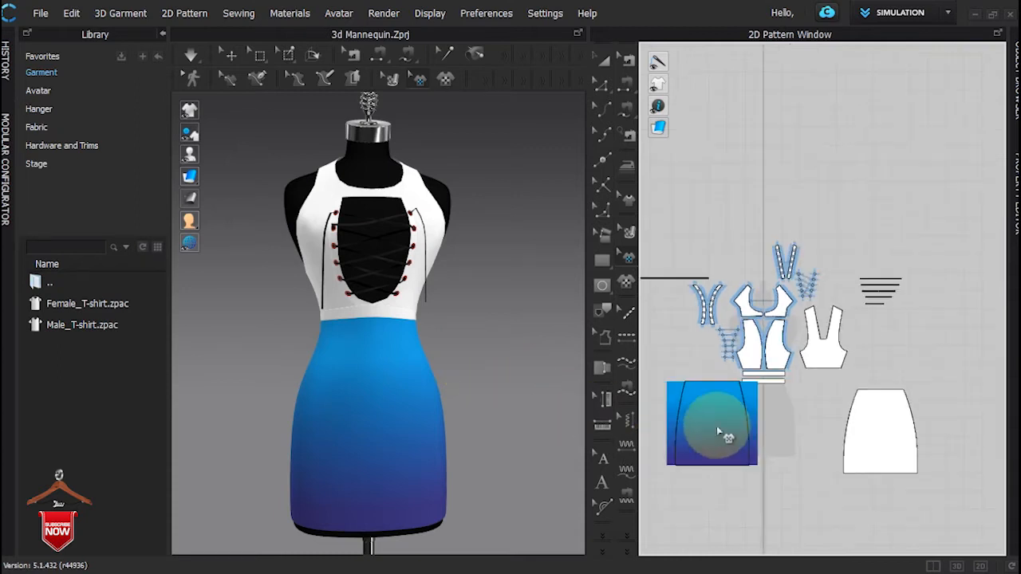
click(718, 421)
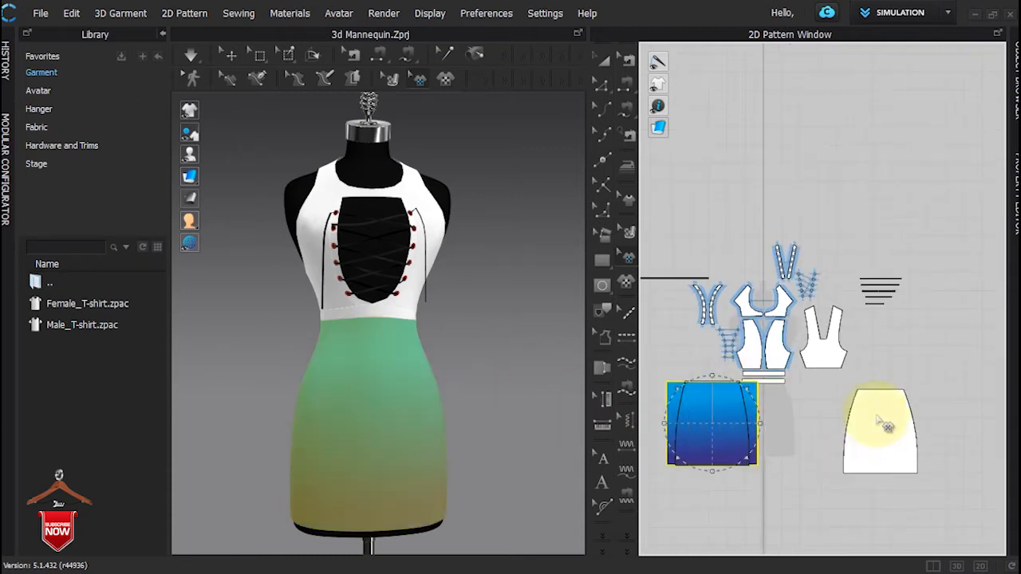
key(ctrl+v)
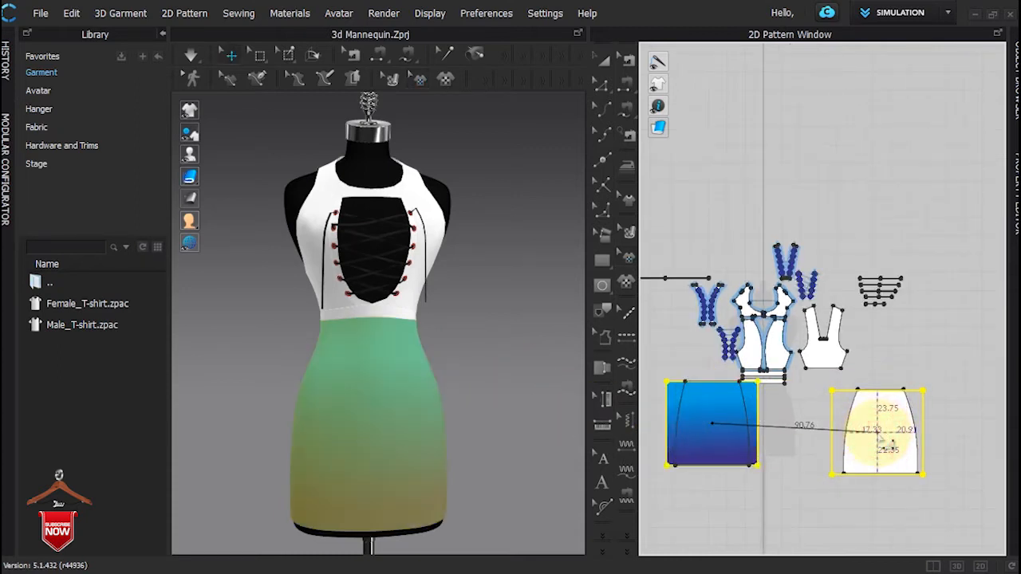
click(887, 442)
right_drag(506, 431, 290, 434)
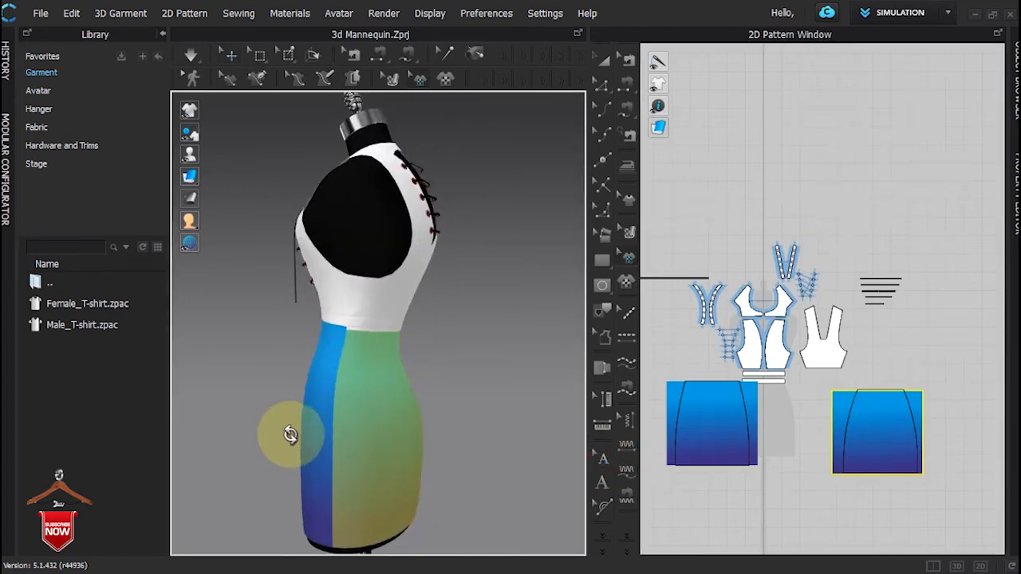
click(478, 401)
right_drag(479, 401, 290, 402)
right_drag(476, 356, 445, 366)
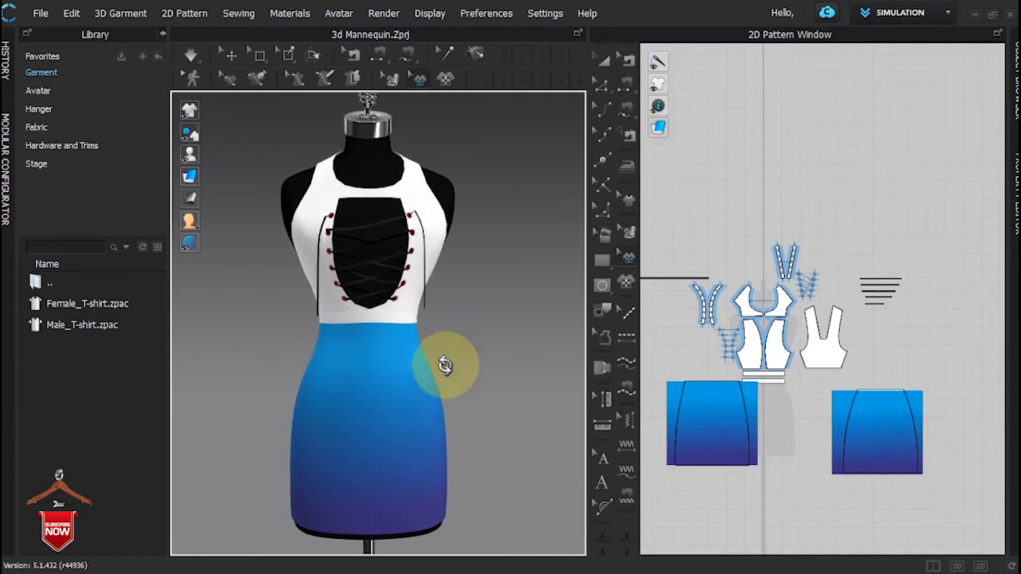
Move both waistband patterns together clear of the front skirt's gradient graphic in the 2D pattern layout.
scroll(470, 356, up, 3)
scroll(750, 412, up, 2)
right_drag(759, 414, 777, 412)
scroll(817, 387, up, 1)
click(741, 405)
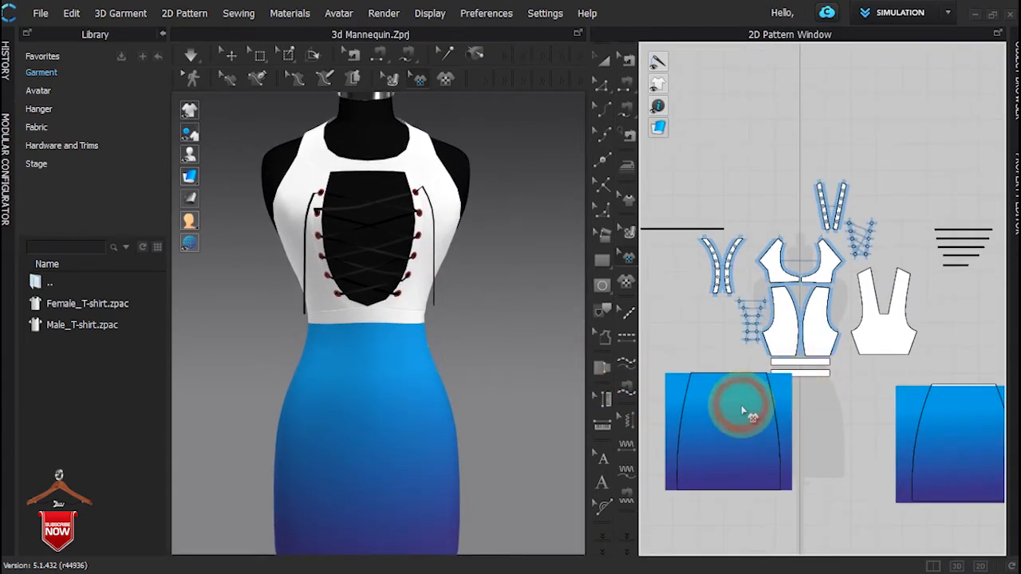
key(a)
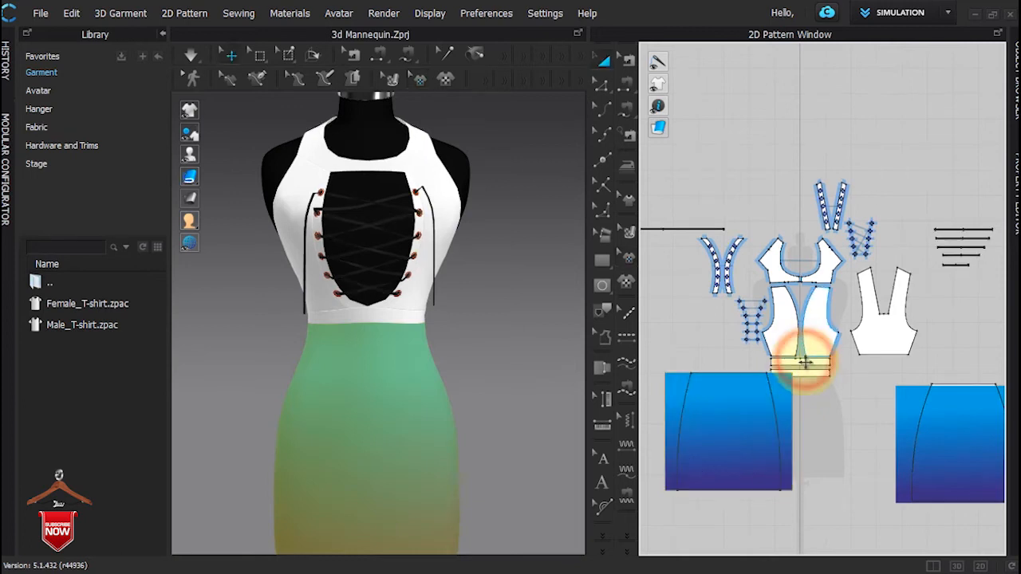
click(805, 367)
click(801, 359)
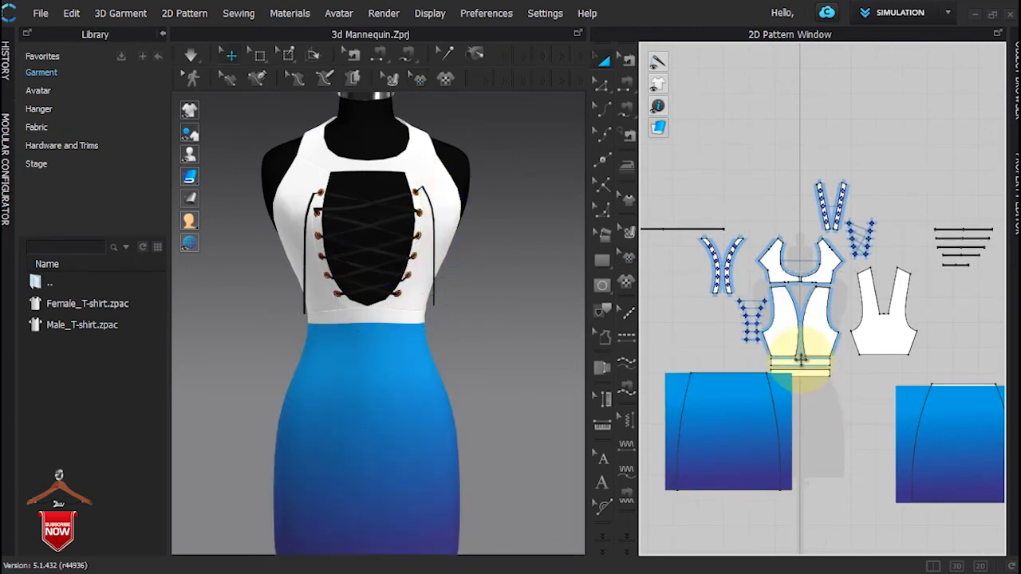
click(801, 368)
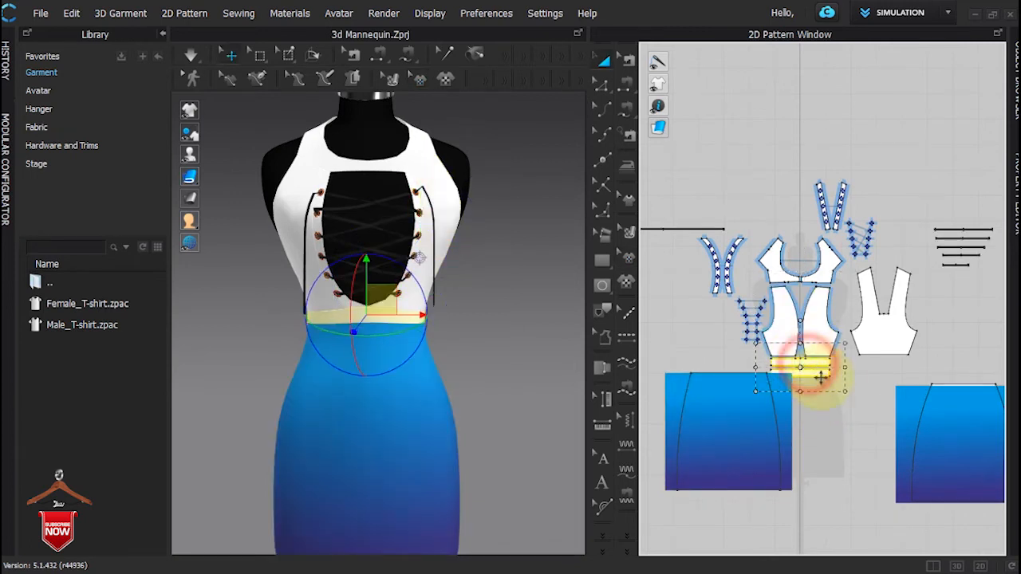
drag(820, 378, 849, 404)
Copy the front skirt's gradient graphic and paste it onto the upper waistband pattern.
click(722, 415)
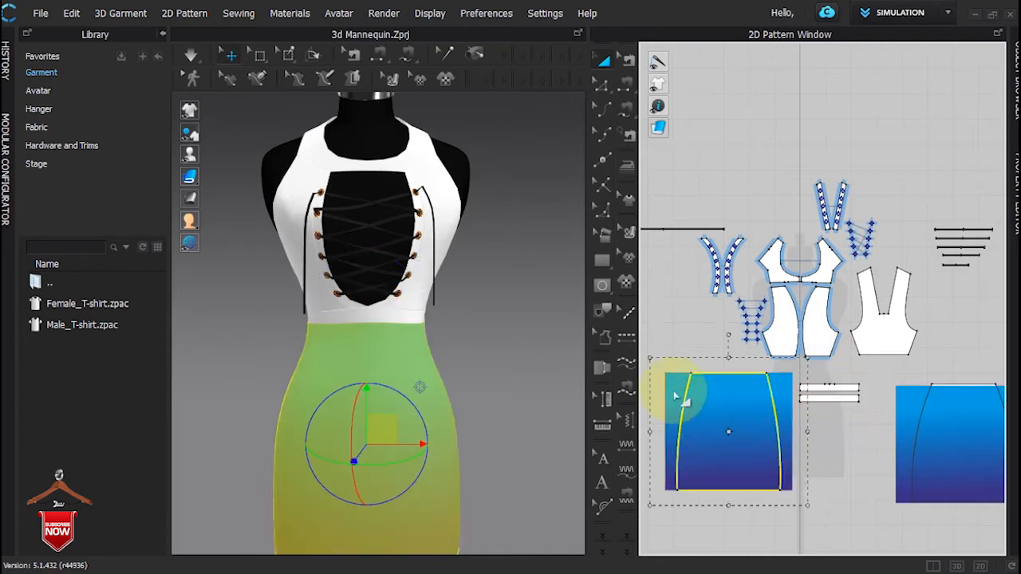
key(Escape)
click(627, 257)
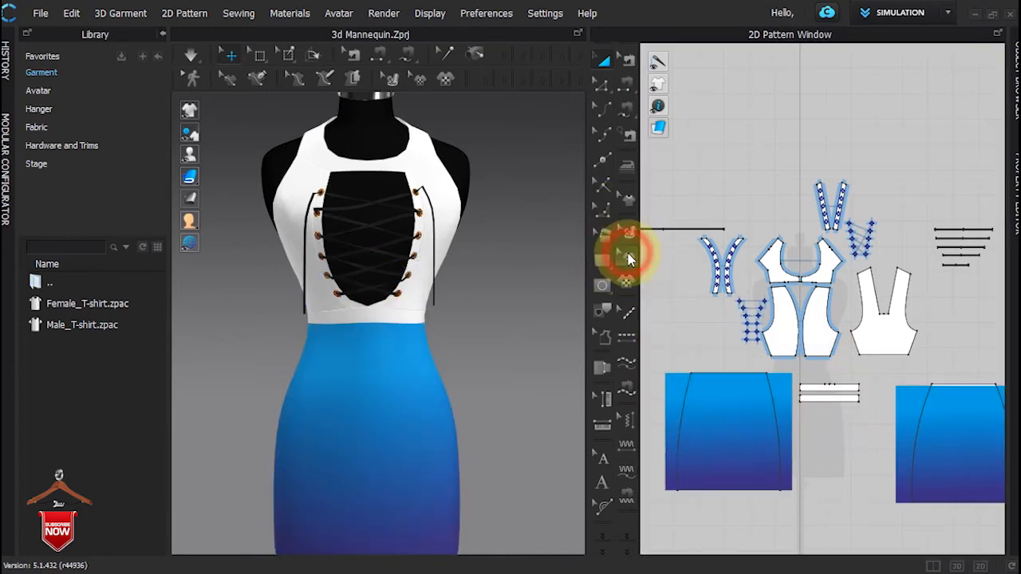
click(725, 411)
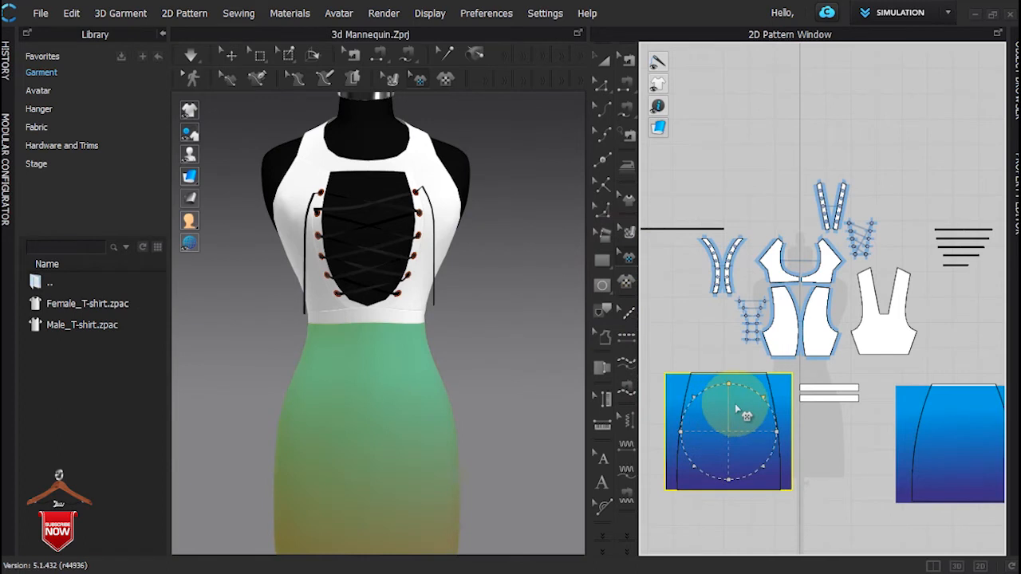
key(a)
drag(740, 445, 834, 401)
scroll(832, 415, up, 3)
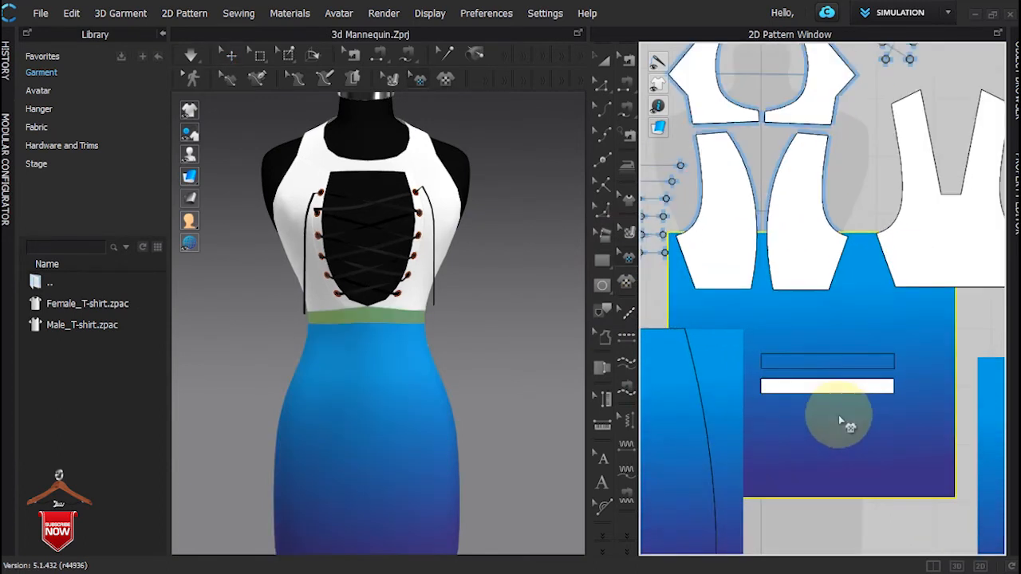
Scale the upper waistband's gradient graphic down to about the band's width and position it over the whole band.
click(808, 357)
drag(776, 329, 837, 401)
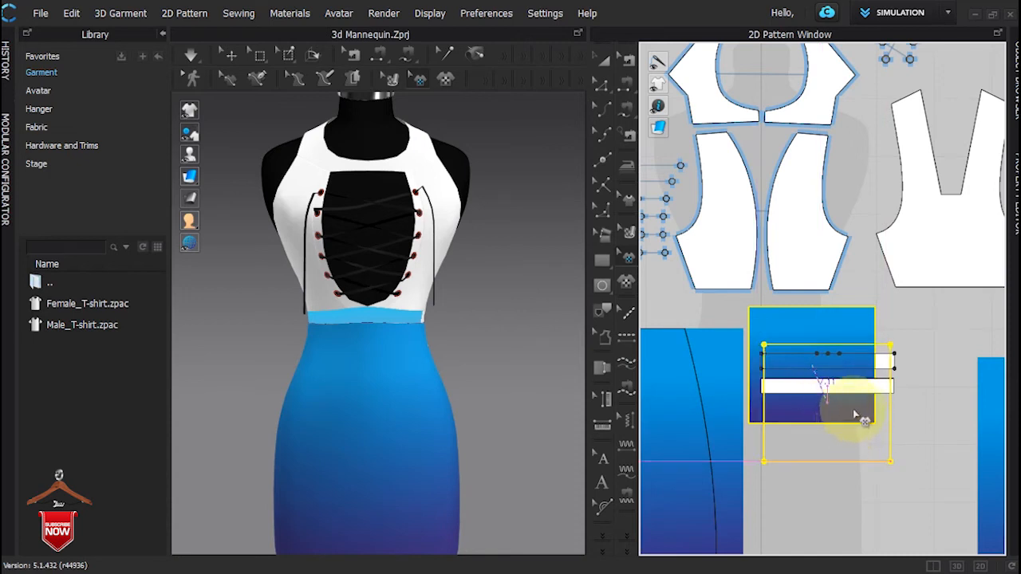
drag(863, 408, 857, 415)
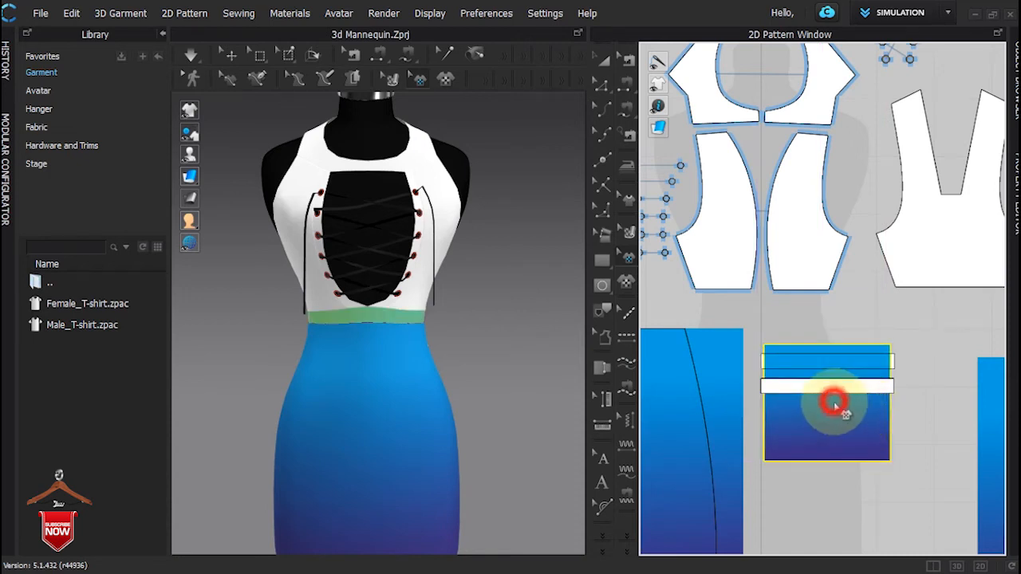
drag(864, 434, 863, 440)
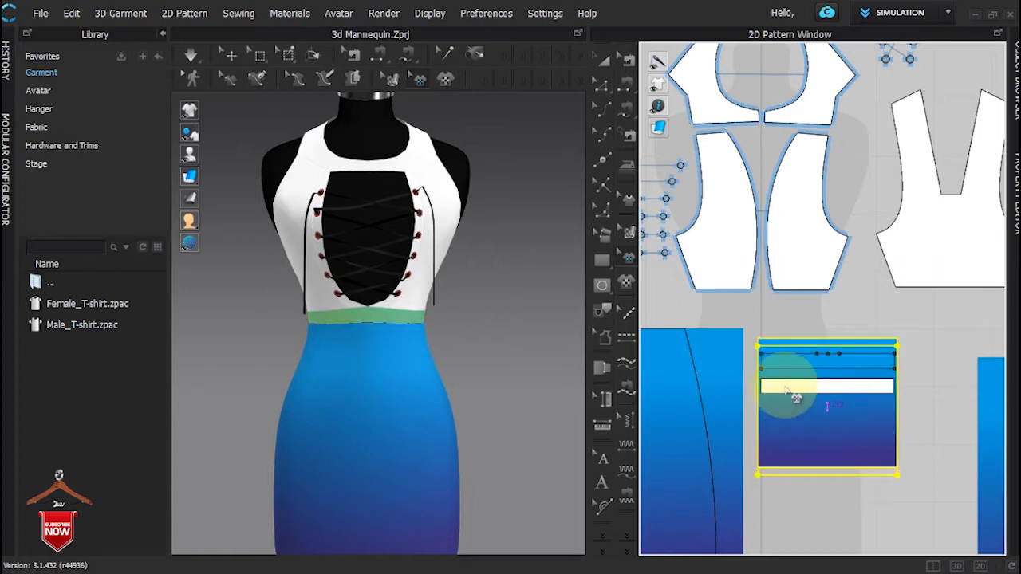
Paste the waistband gradient graphic onto the lower waistband pattern and align it so that it covers the whole band.
key(ctrl+v)
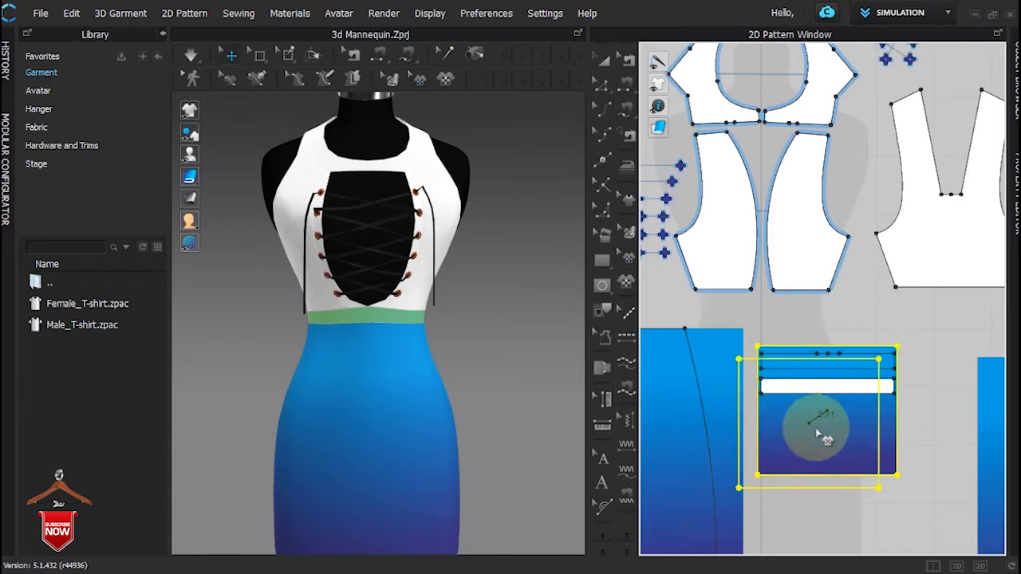
click(826, 438)
click(502, 344)
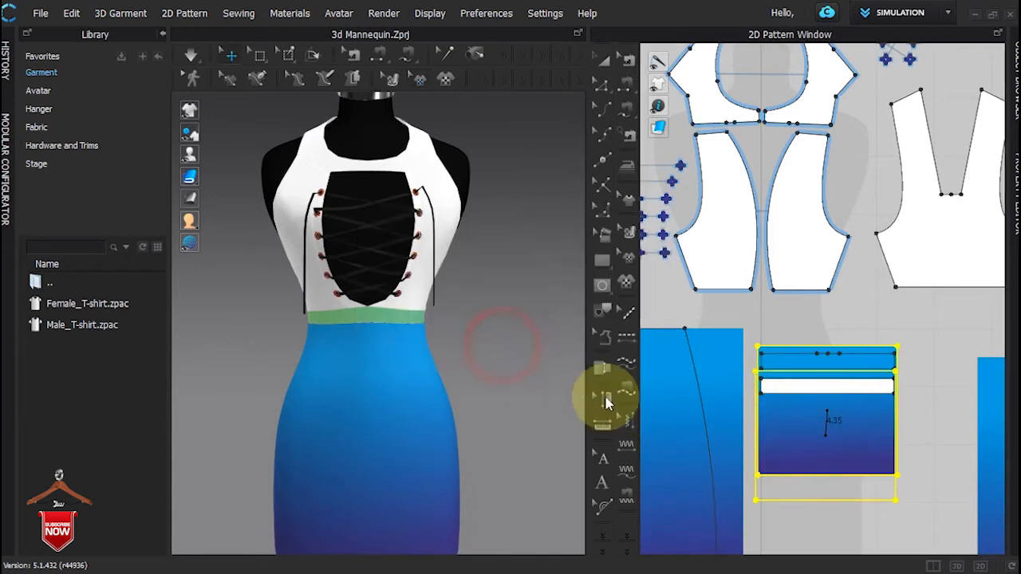
click(788, 391)
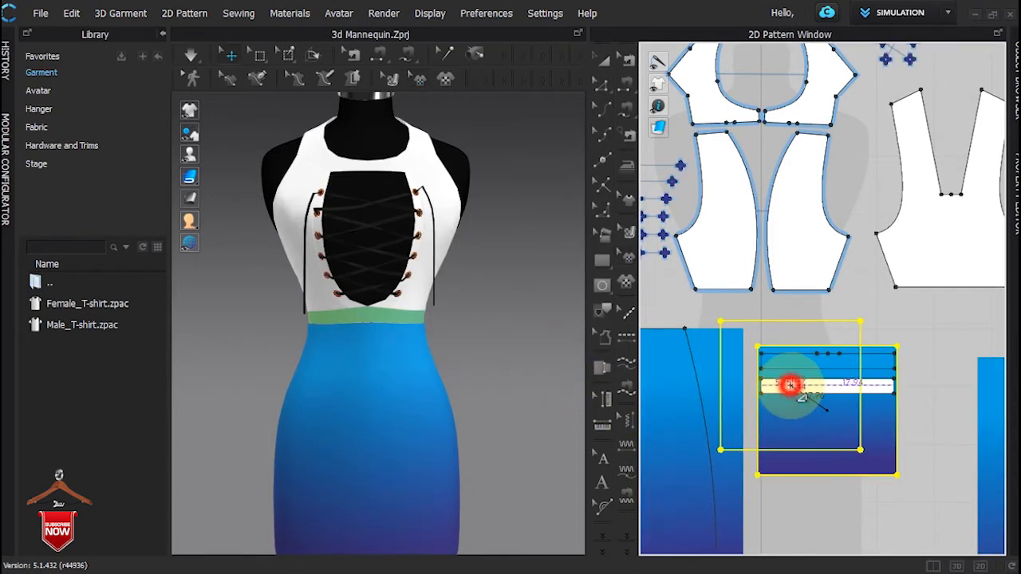
click(788, 368)
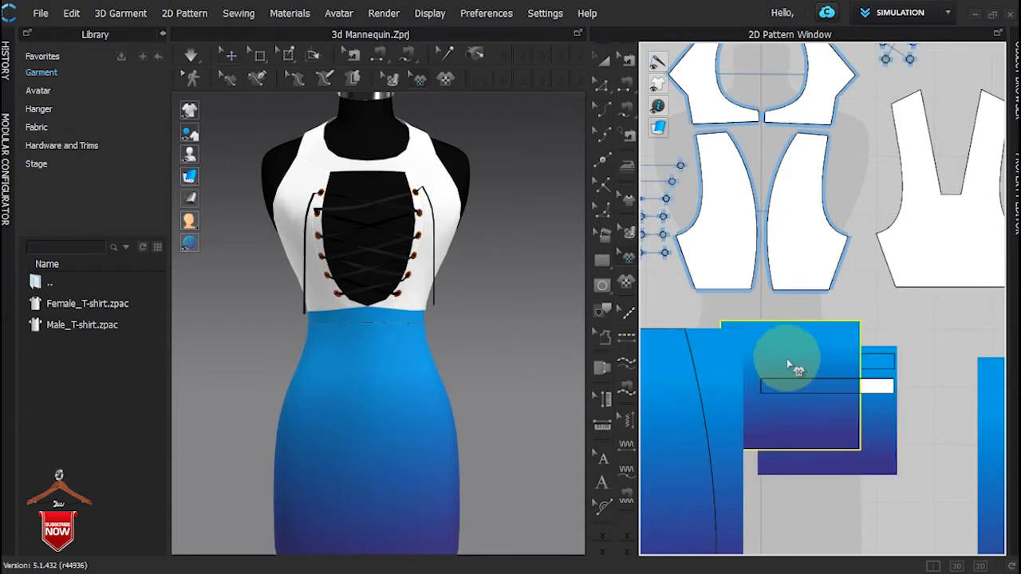
drag(800, 363, 808, 405)
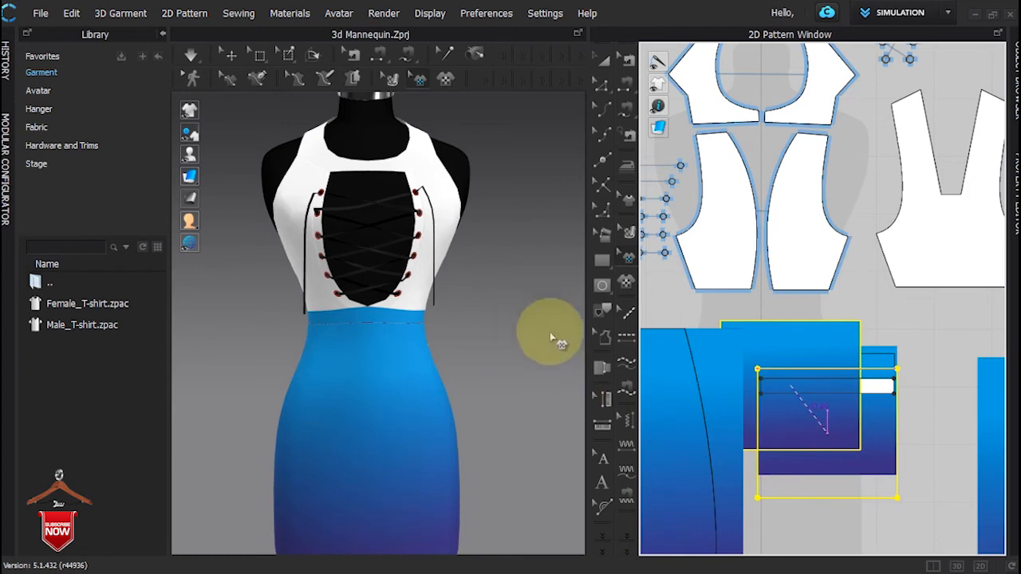
Enlarge the back skirt's gradient graphic slightly to reduce the white strip below the back waistband.
right_drag(497, 337, 191, 330)
click(492, 330)
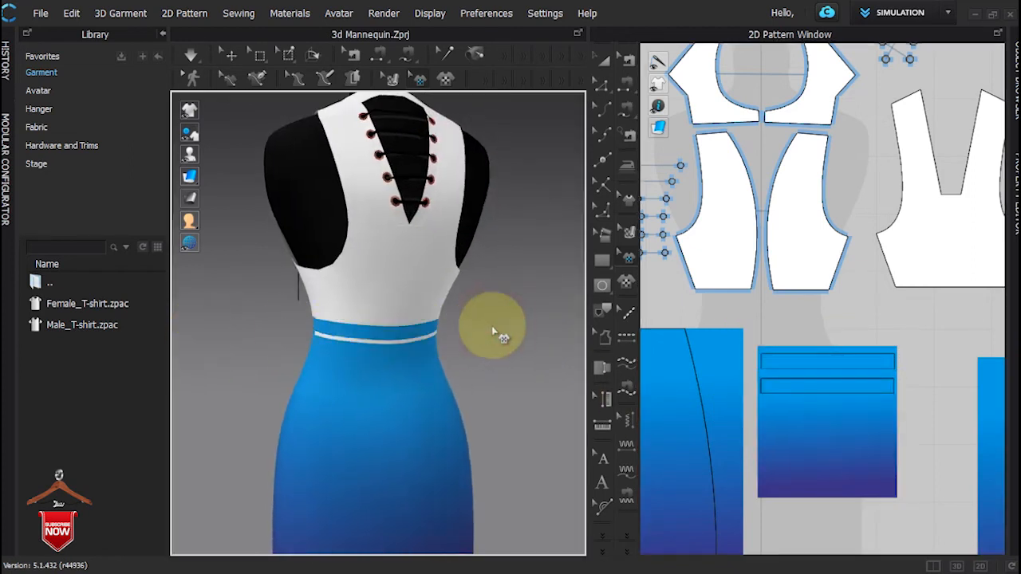
scroll(391, 350, up, 8)
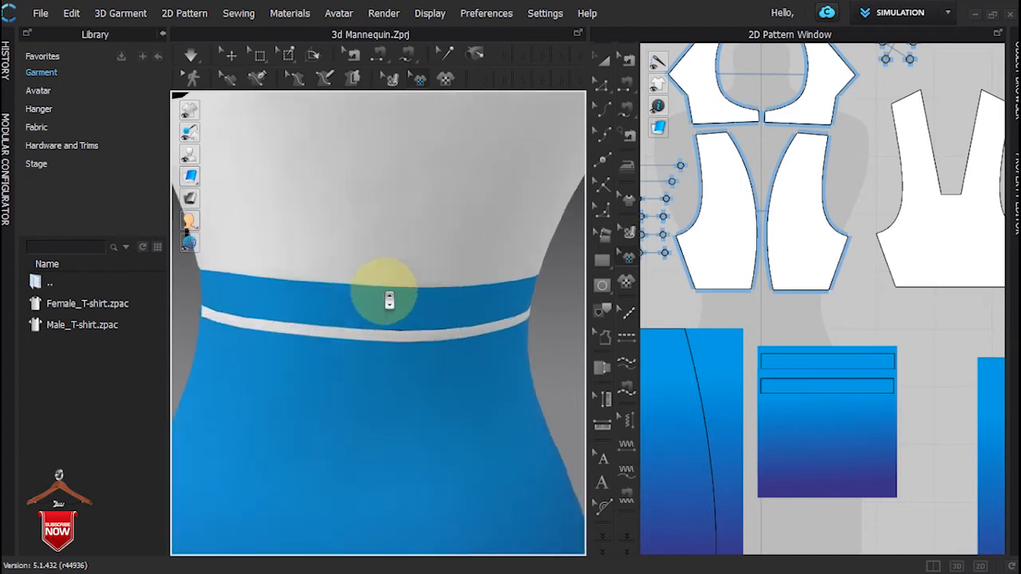
click(396, 344)
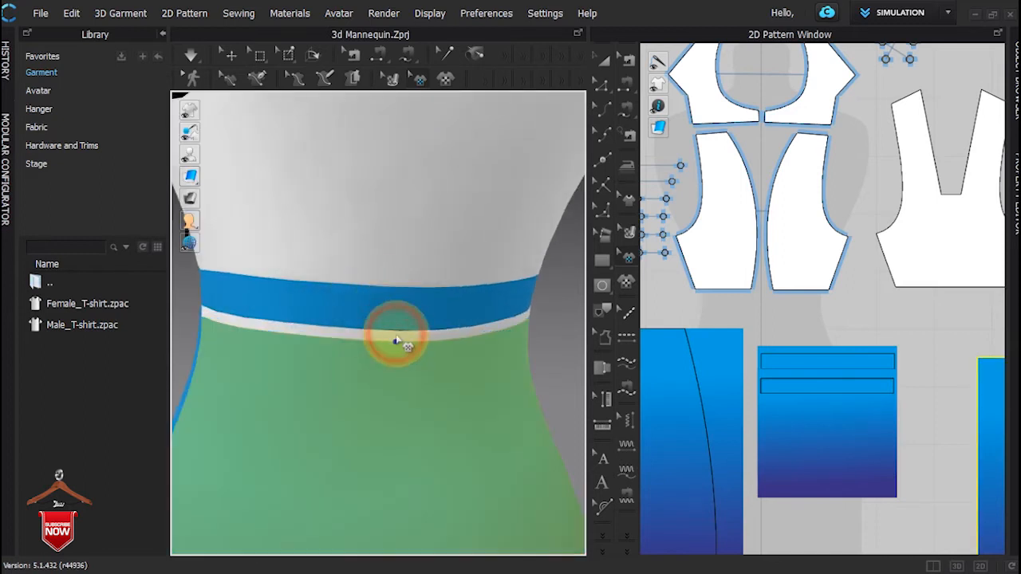
click(395, 330)
scroll(989, 437, down, 3)
middle_drag(980, 412, 788, 403)
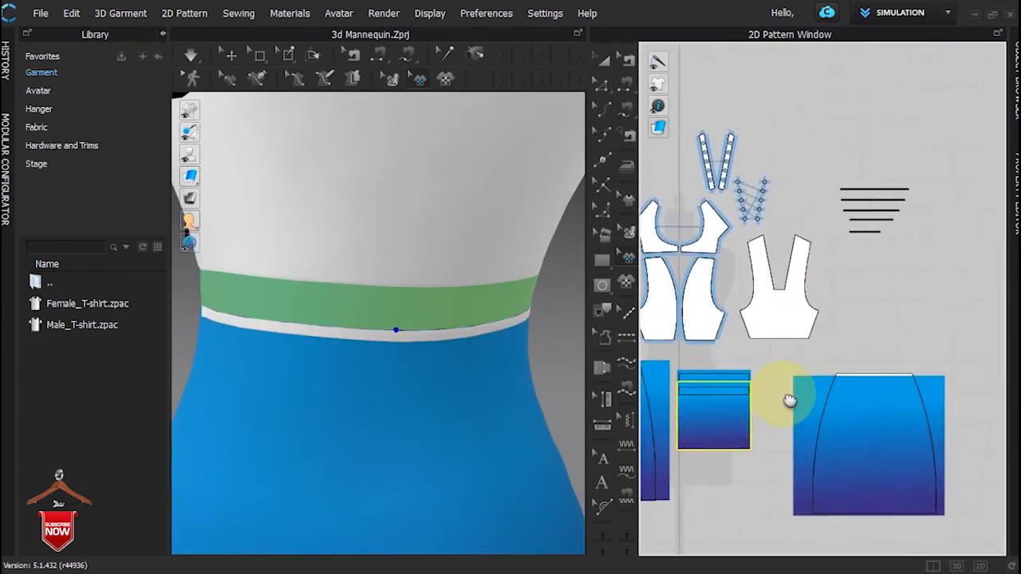
click(877, 431)
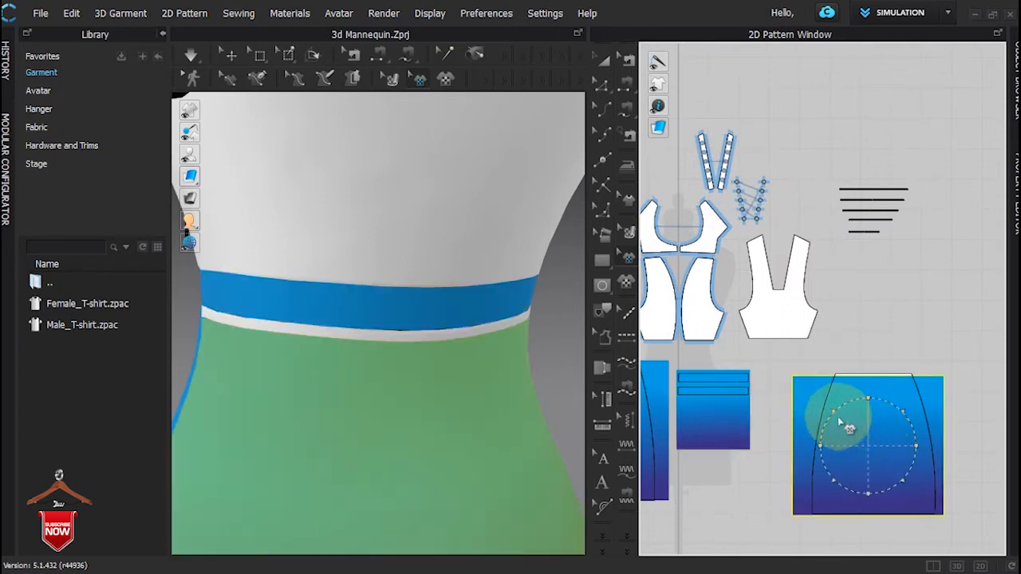
click(835, 409)
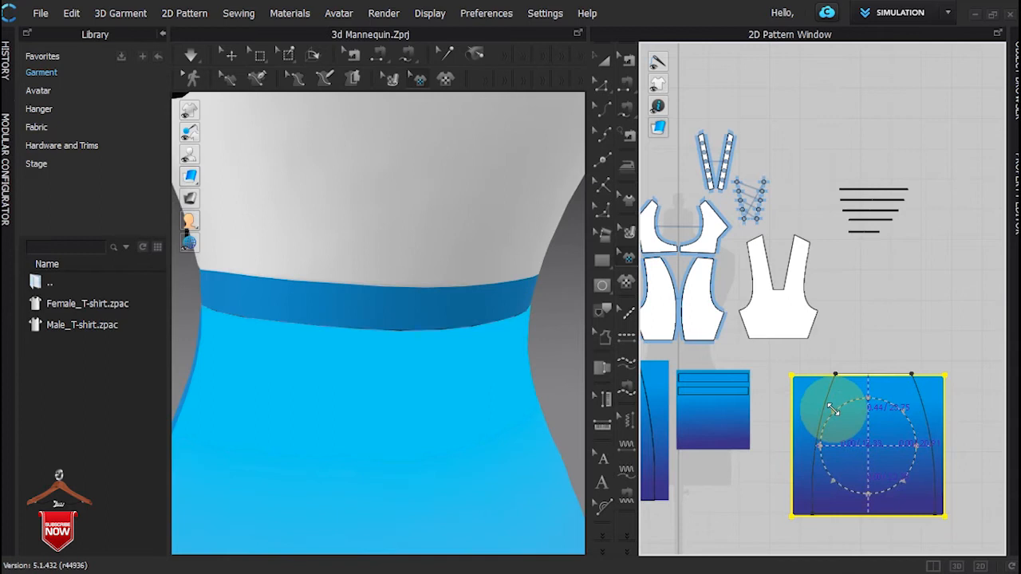
click(896, 346)
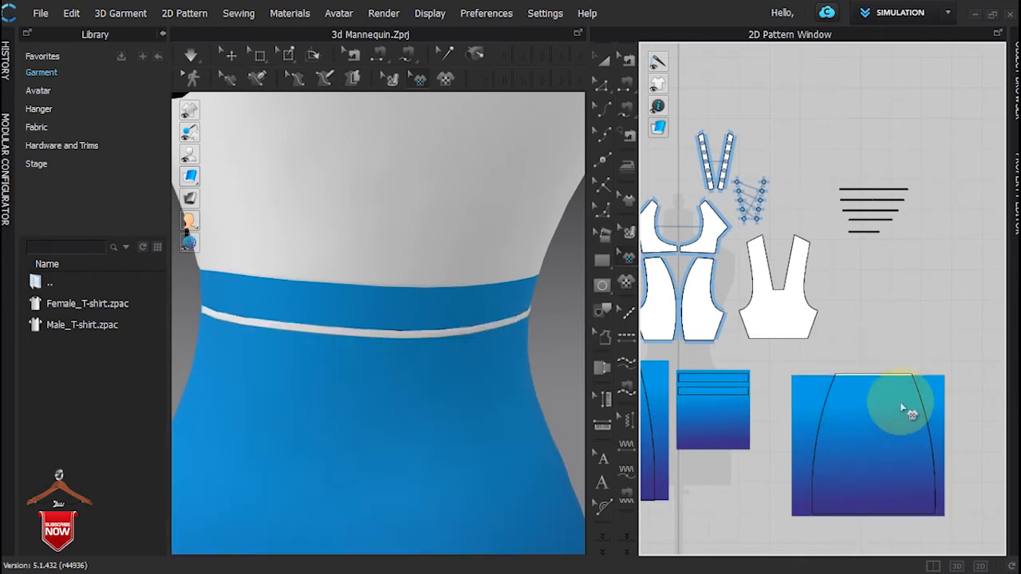
Shift the back skirt's gradient graphic upward so that it covers the pattern's waist edge.
click(892, 432)
scroll(886, 428, up, 5)
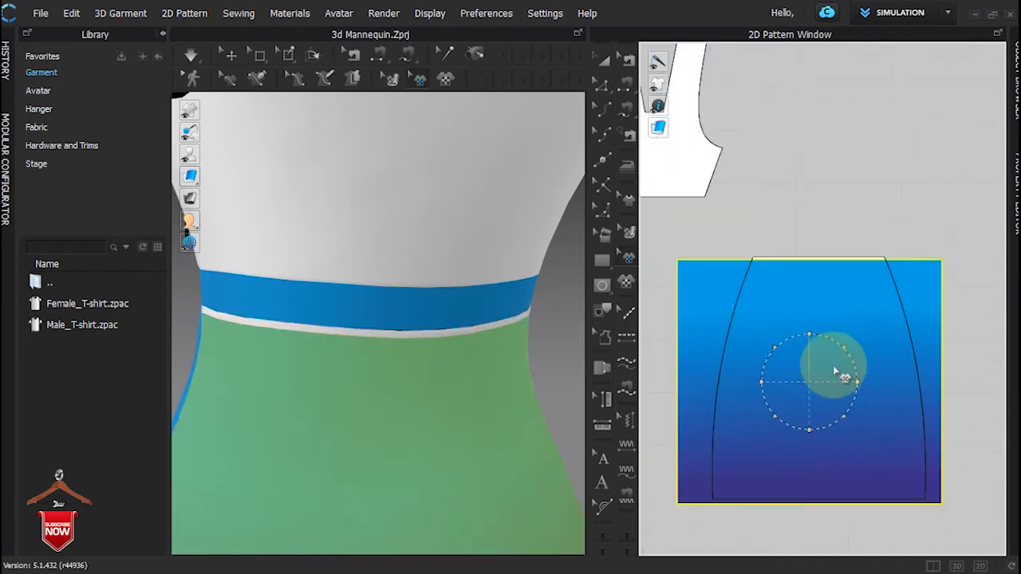
drag(834, 363, 833, 361)
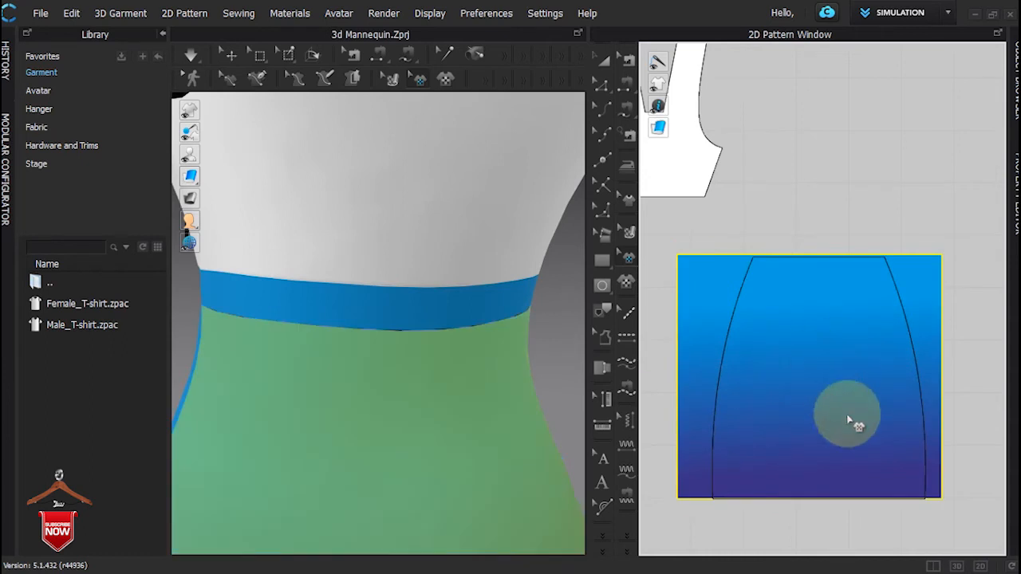
drag(843, 413, 845, 416)
scroll(845, 421, down, 5)
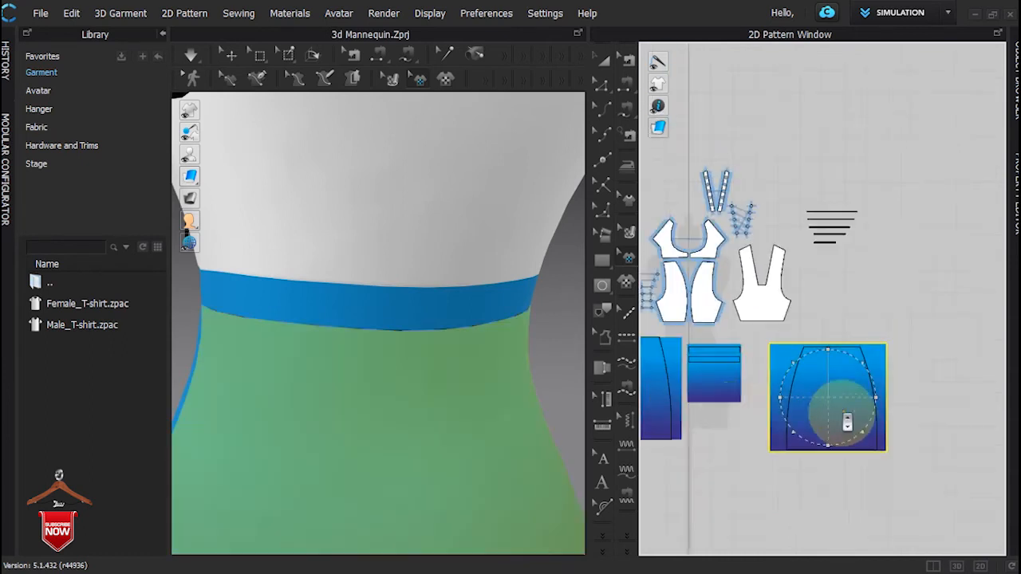
Simulate the garment and check the gradient across the waistband and skirt from the front in 3D.
right_drag(349, 351, 619, 372)
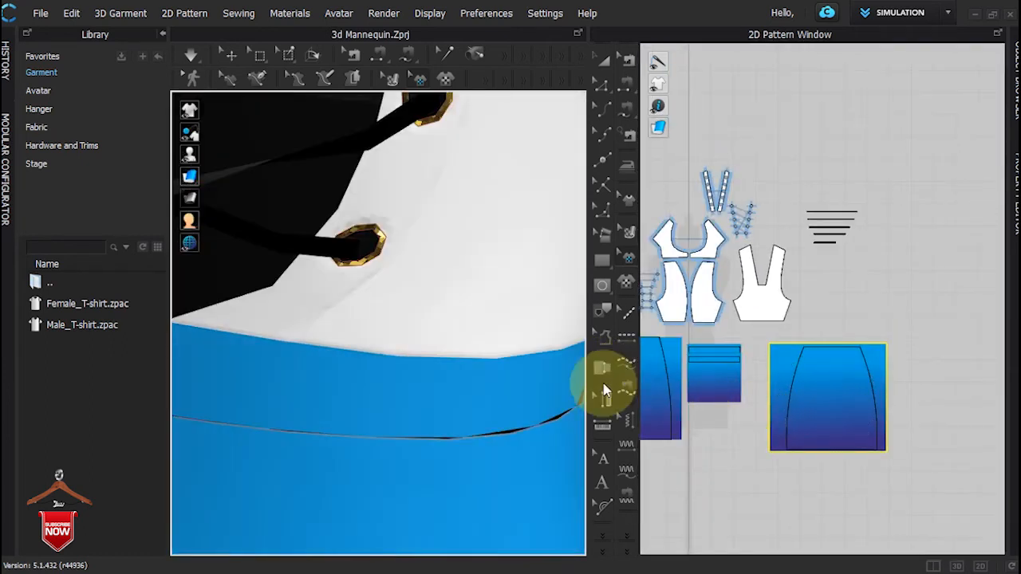
scroll(483, 416, up, 2)
right_drag(499, 406, 520, 408)
scroll(444, 400, down, 5)
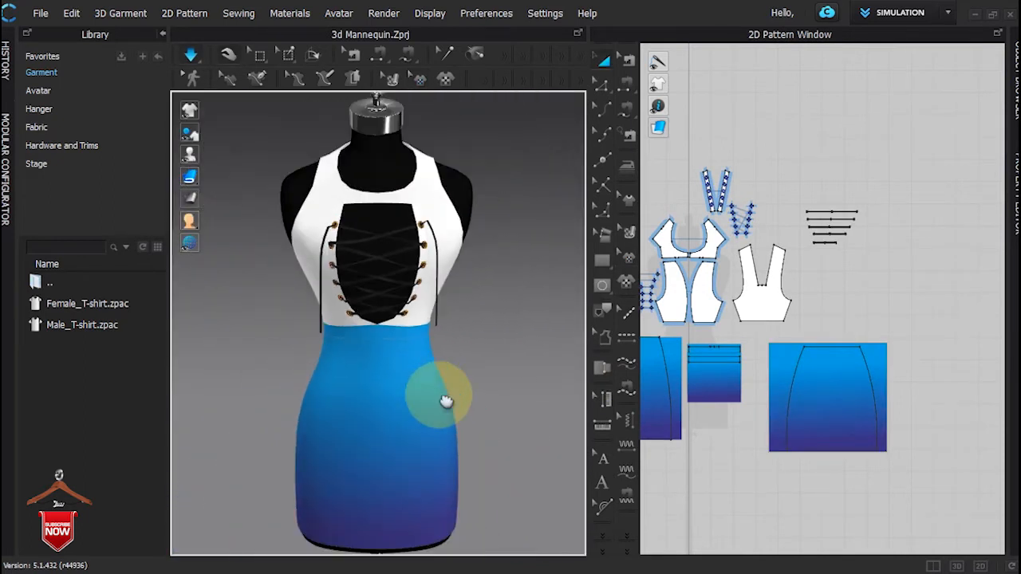
middle_drag(444, 401, 461, 389)
scroll(424, 303, up, 4)
middle_drag(426, 319, 410, 359)
Copy the front skirt's gradient graphic onto the wearer's right front bodice panel and shrink it to fit closely around the panel.
click(784, 390)
middle_drag(695, 284, 863, 301)
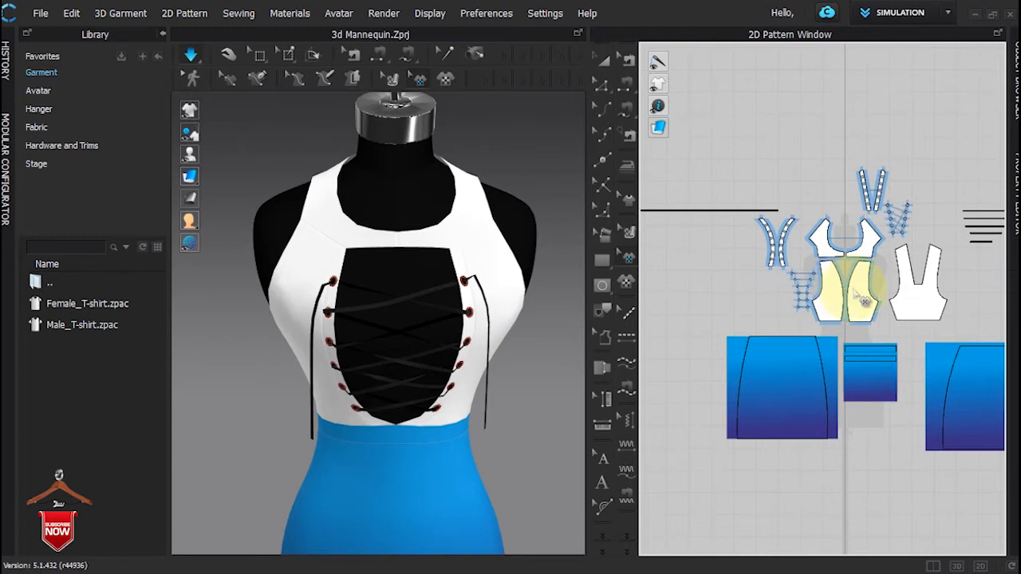
click(828, 357)
key(ctrl+c)
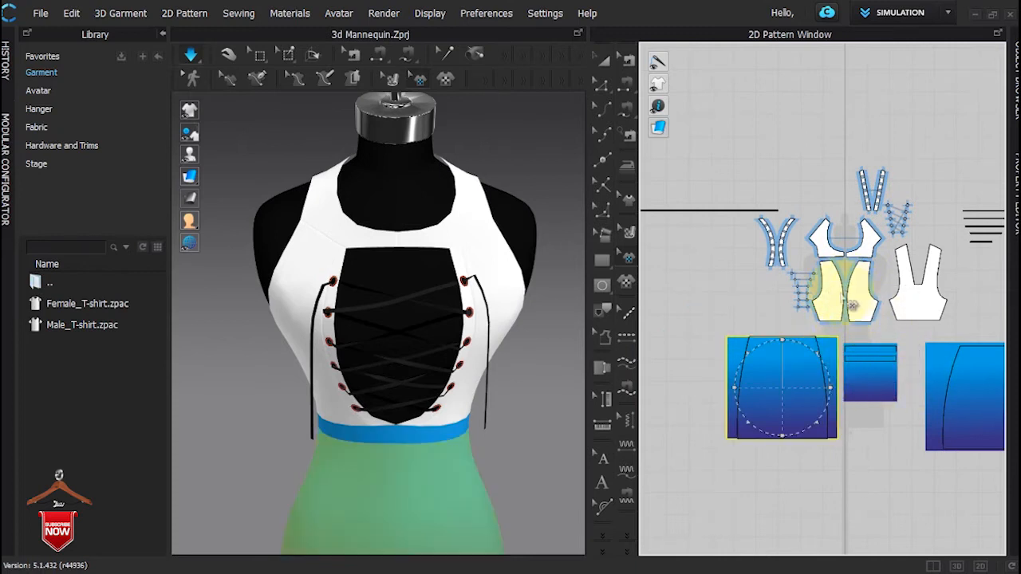
key(ctrl+v)
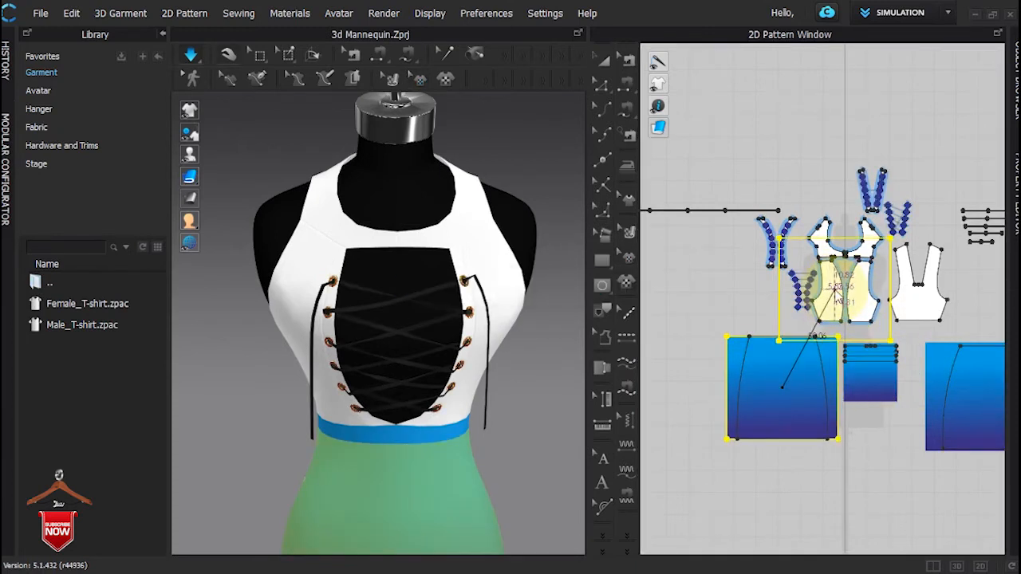
click(837, 297)
scroll(839, 307, up, 3)
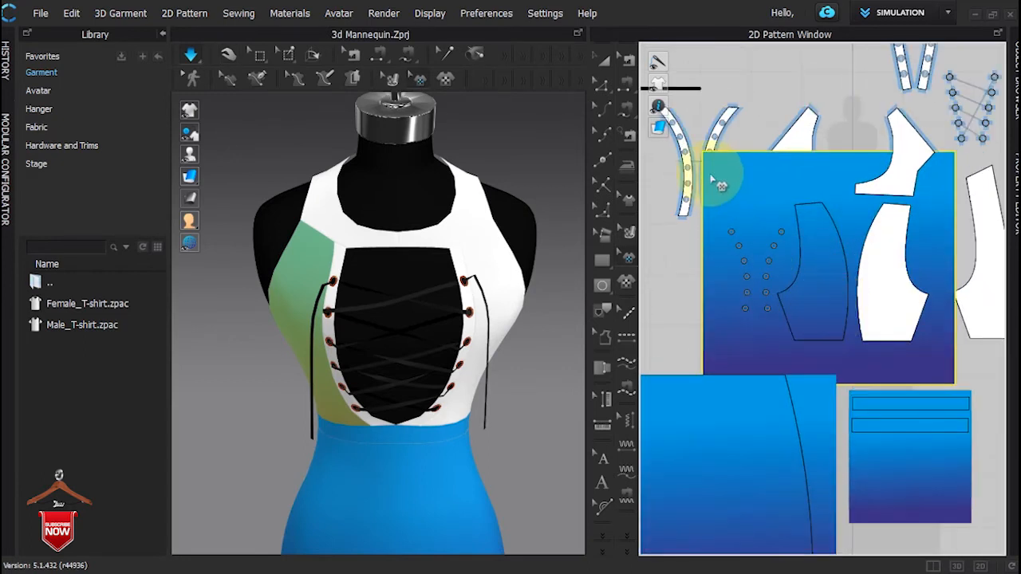
click(813, 257)
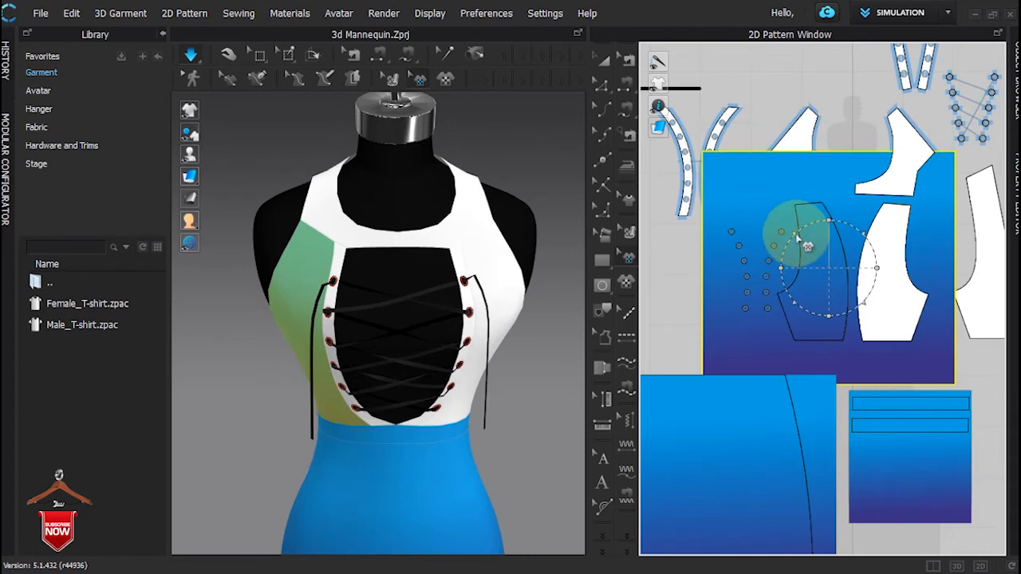
mouse_move(802, 239)
mouse_down()
mouse_move(805, 262)
mouse_move(797, 243)
mouse_move(802, 251)
mouse_up()
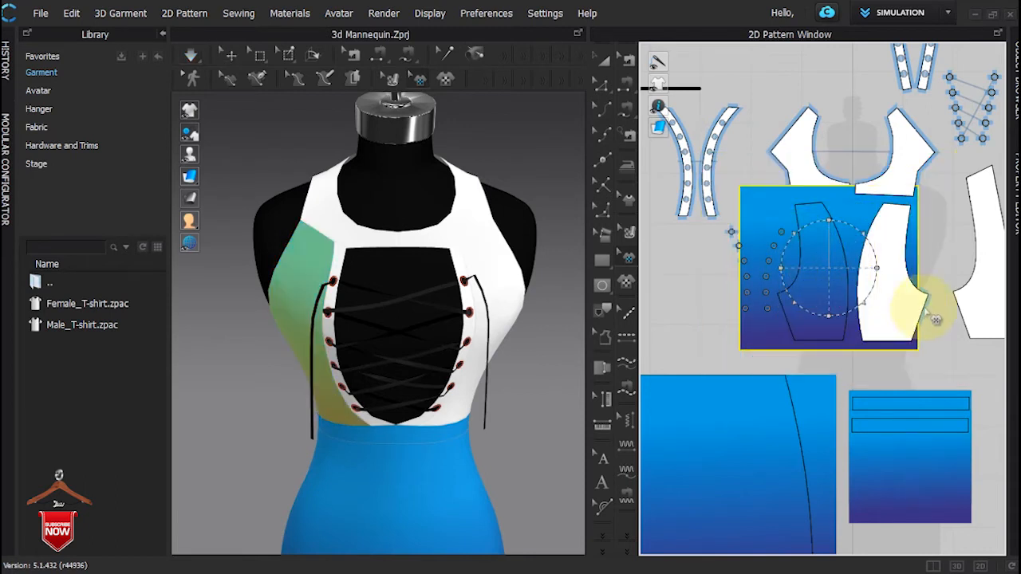
Place the same shrunken gradient graphic on the wearer's left front bodice panel.
key(a)
click(892, 277)
click(892, 279)
middle_drag(881, 277, 734, 258)
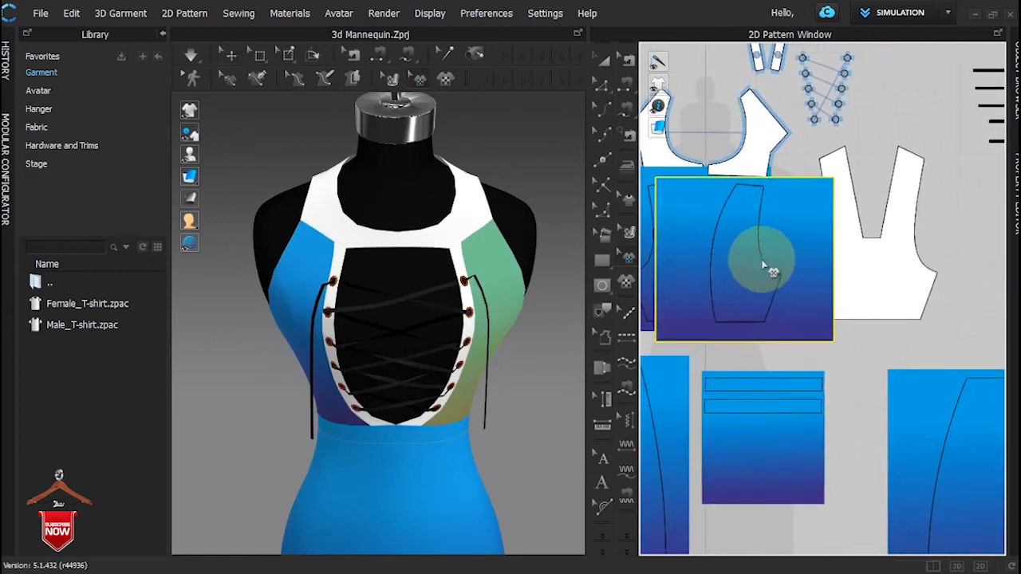
Paste the gradient graphic onto the back bodice pattern and enlarge it so that it covers the shoulder straps.
key(ctrl+v)
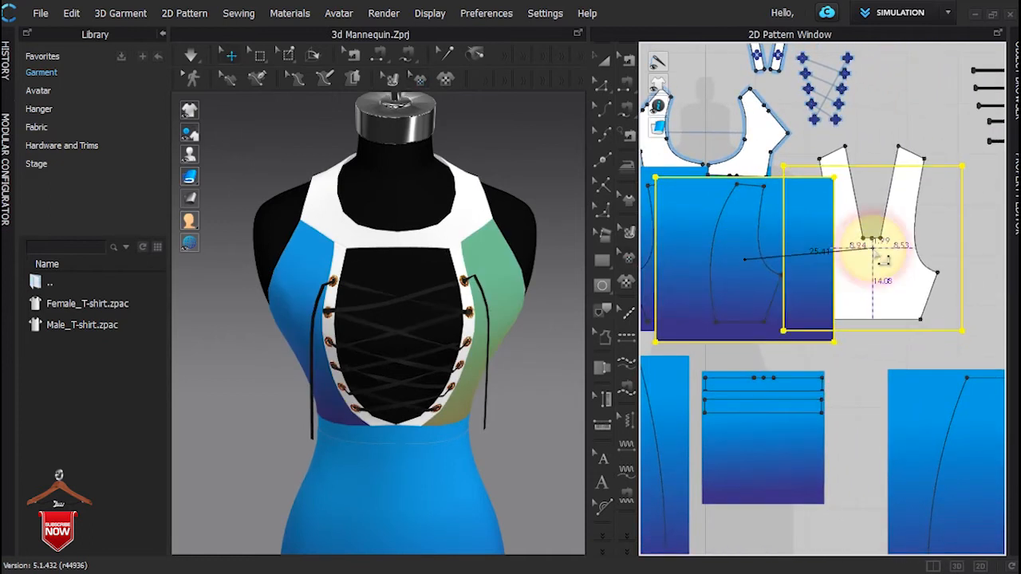
click(873, 248)
click(904, 284)
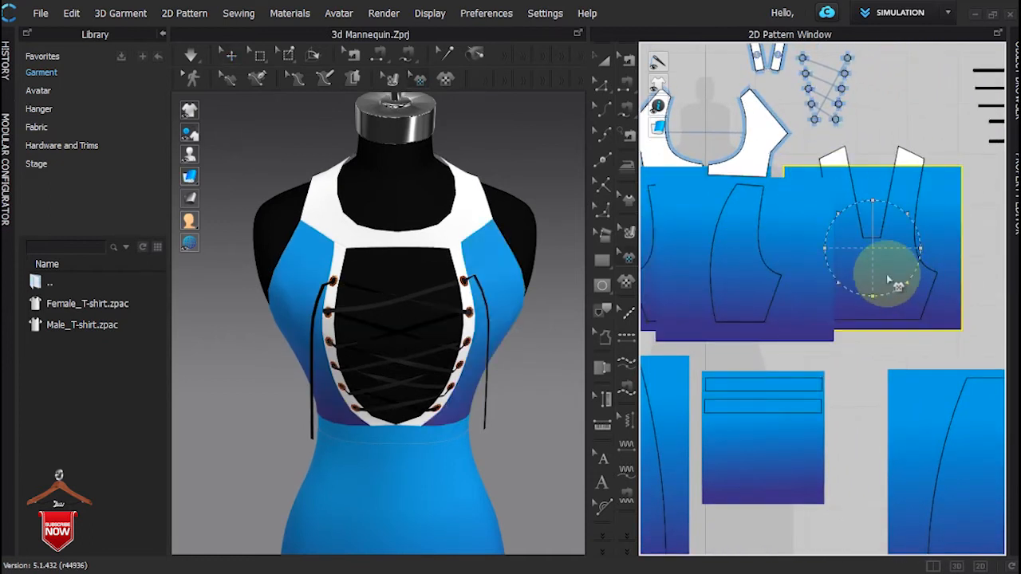
drag(907, 290, 879, 271)
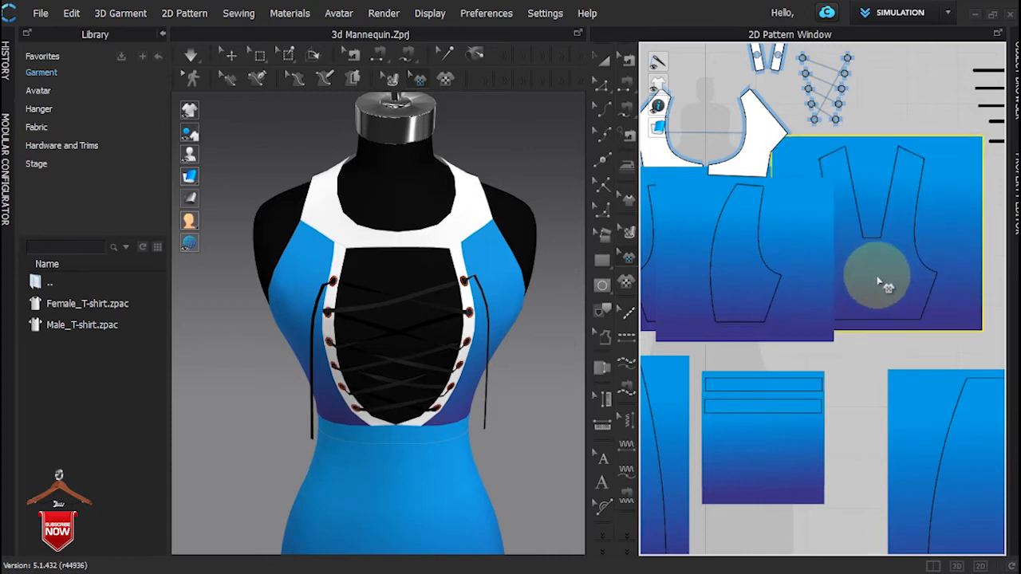
Examine the gradient on the whole dress in 3D from the front and at an angle.
click(545, 378)
scroll(534, 371, down, 4)
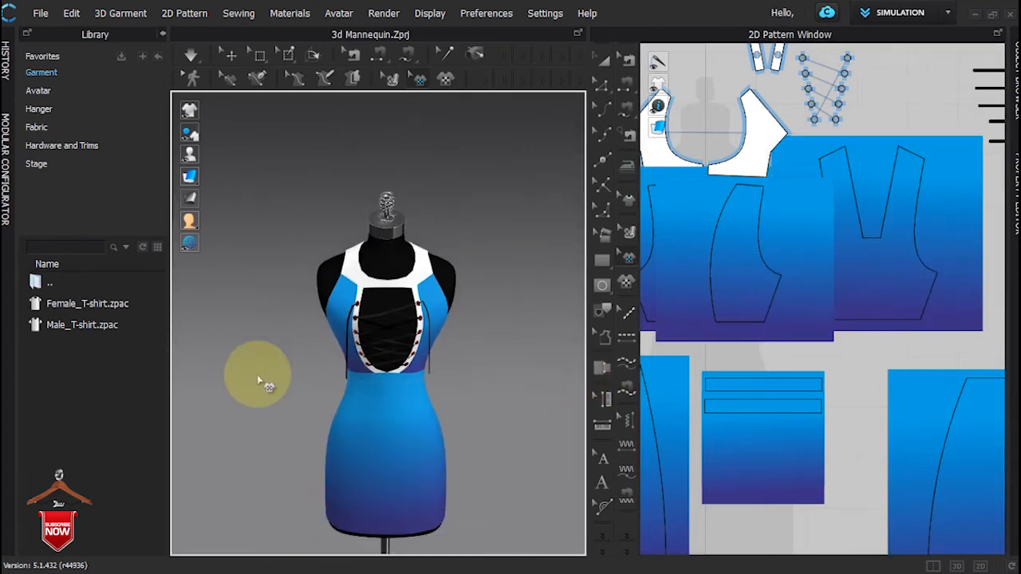
right_drag(279, 371, 205, 351)
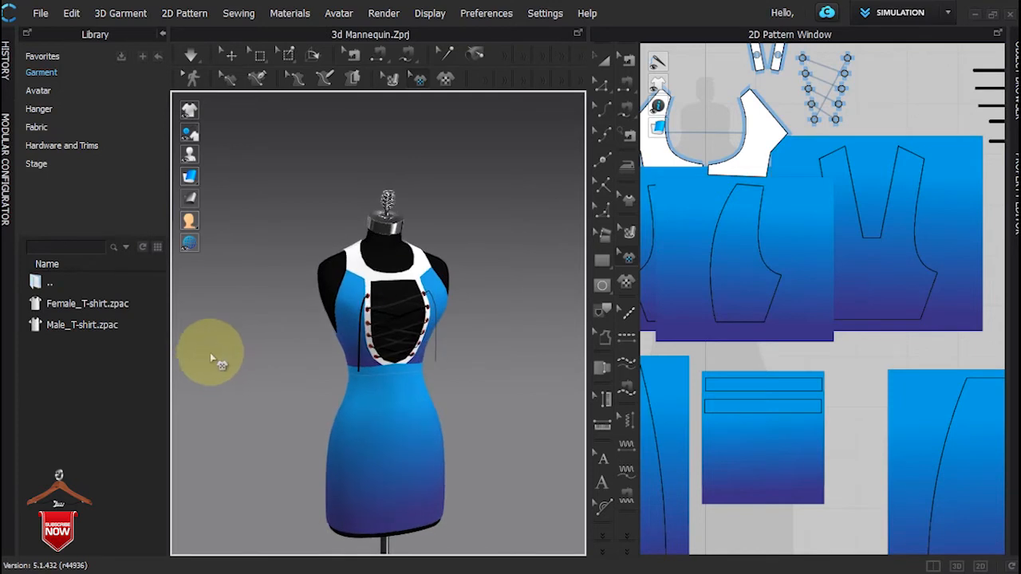
right_drag(499, 349, 472, 359)
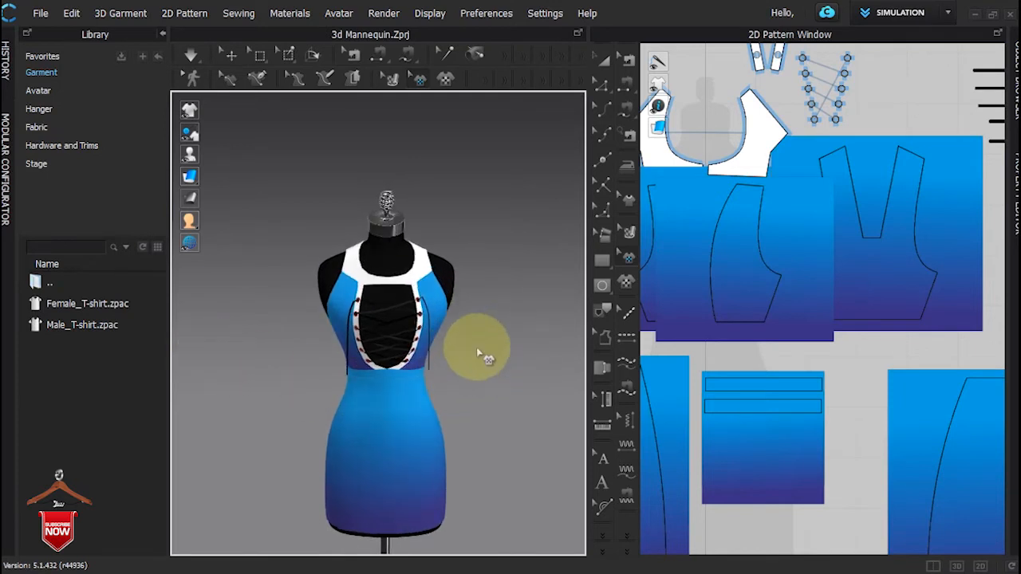
Turn the gradient graphic on the first curved eyelet strip upside down, then resize and shift it to cover the whole strip.
scroll(470, 355, up, 5)
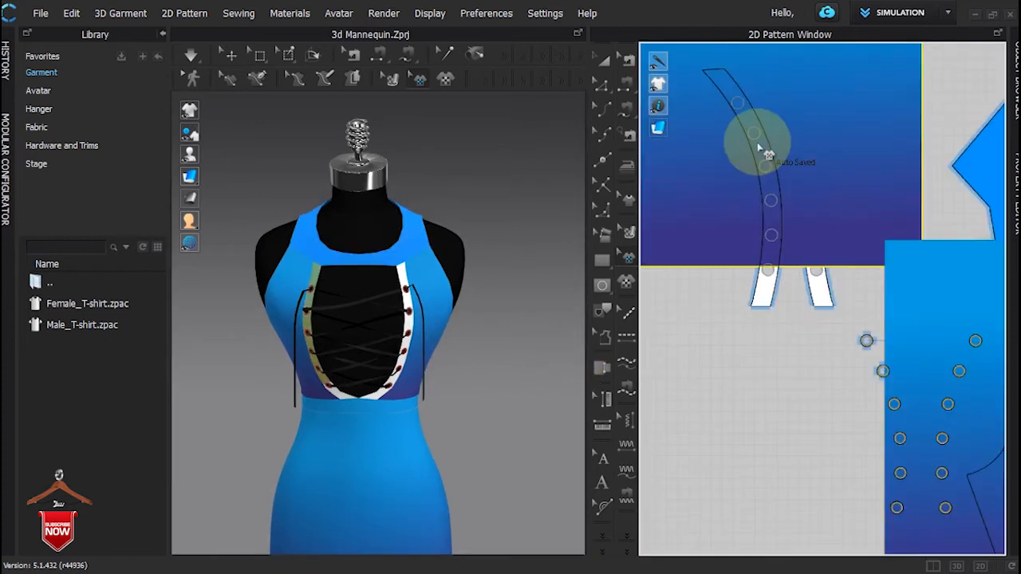
scroll(766, 223, down, 5)
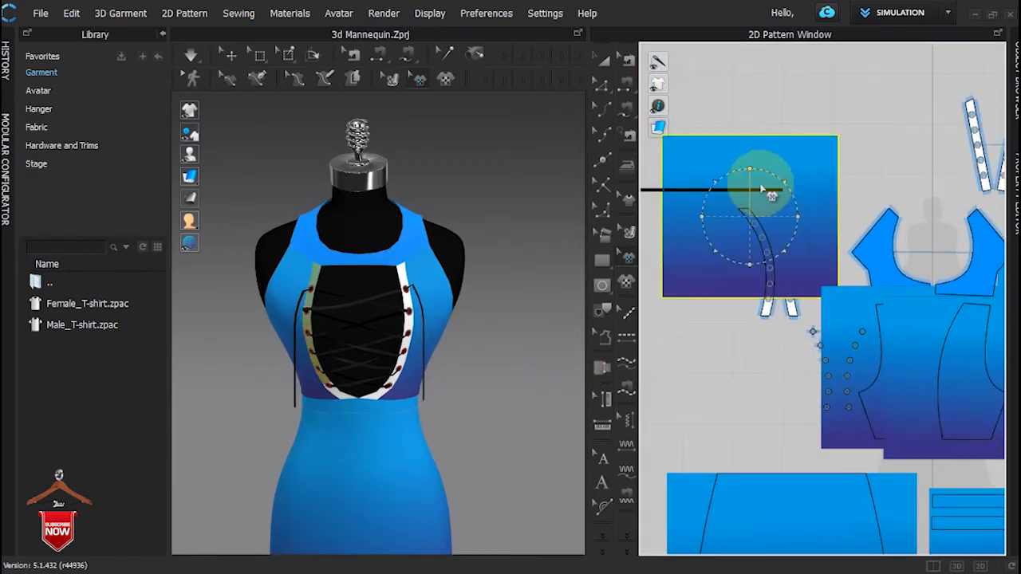
drag(728, 176, 787, 207)
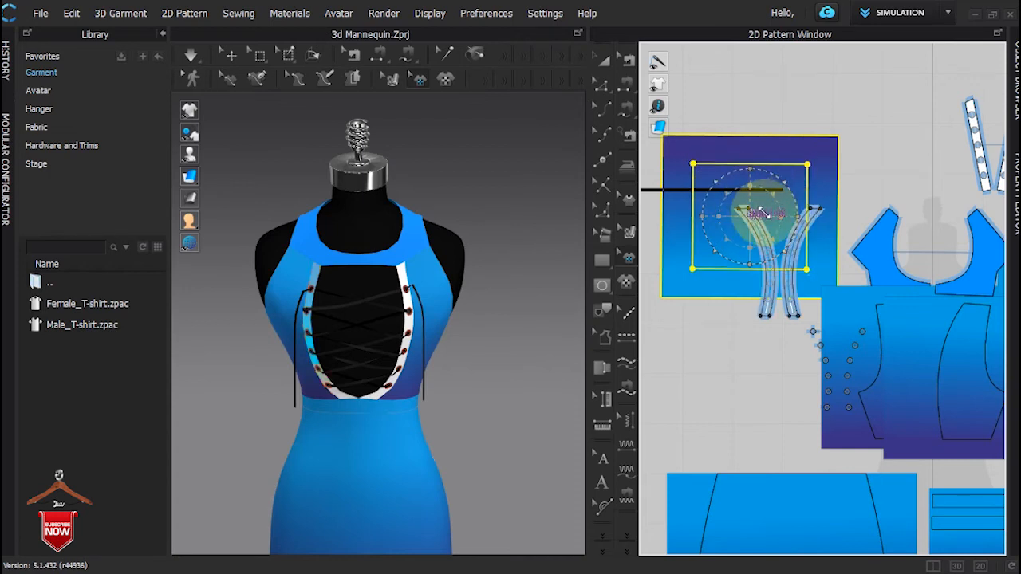
drag(762, 214, 769, 252)
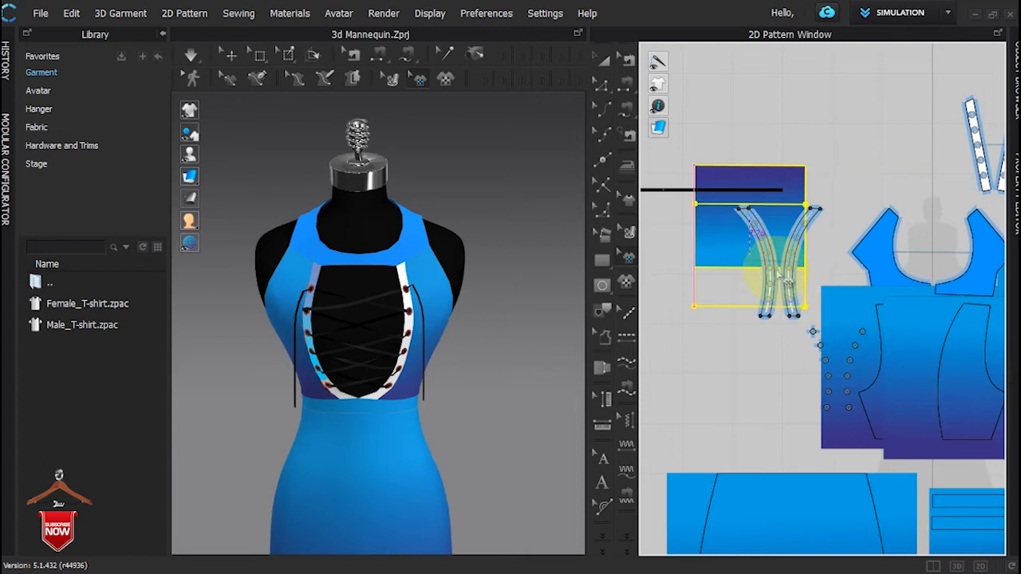
drag(775, 268, 782, 268)
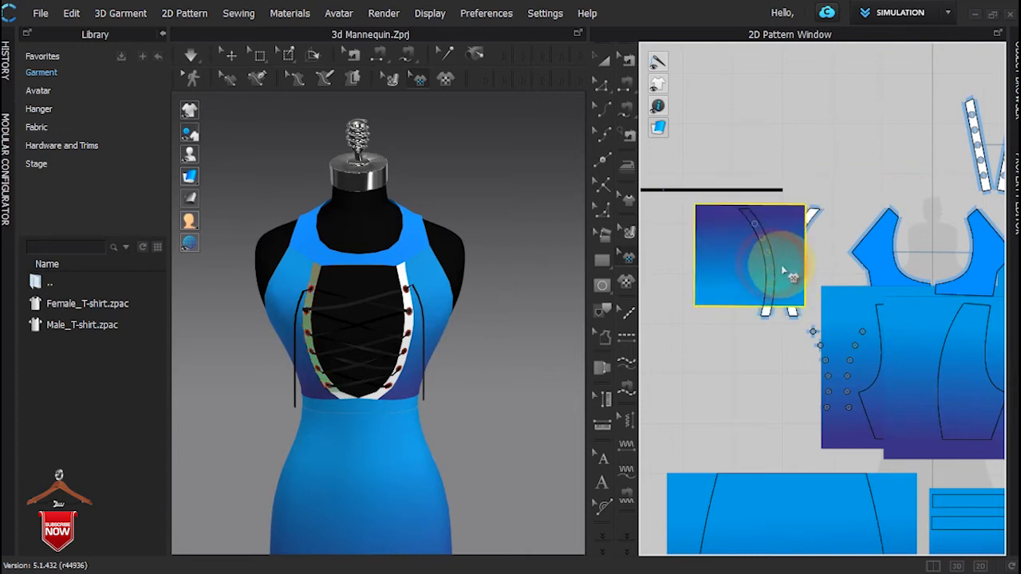
drag(782, 288, 774, 296)
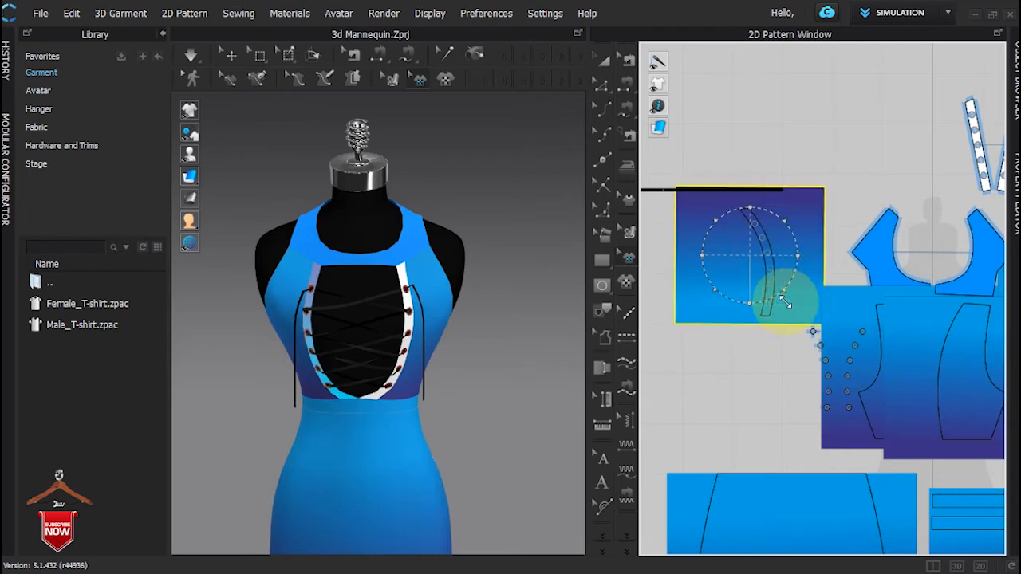
Move the first curved eyelet strip's gradient graphic slightly upward, judging its colours against the bodice in 3D.
click(556, 285)
right_drag(501, 296, 537, 281)
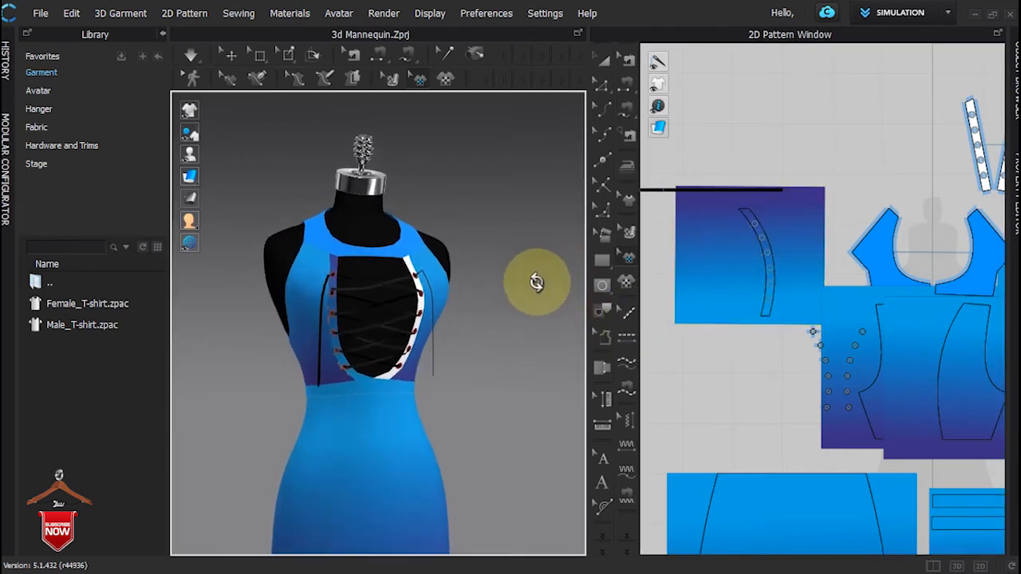
click(737, 263)
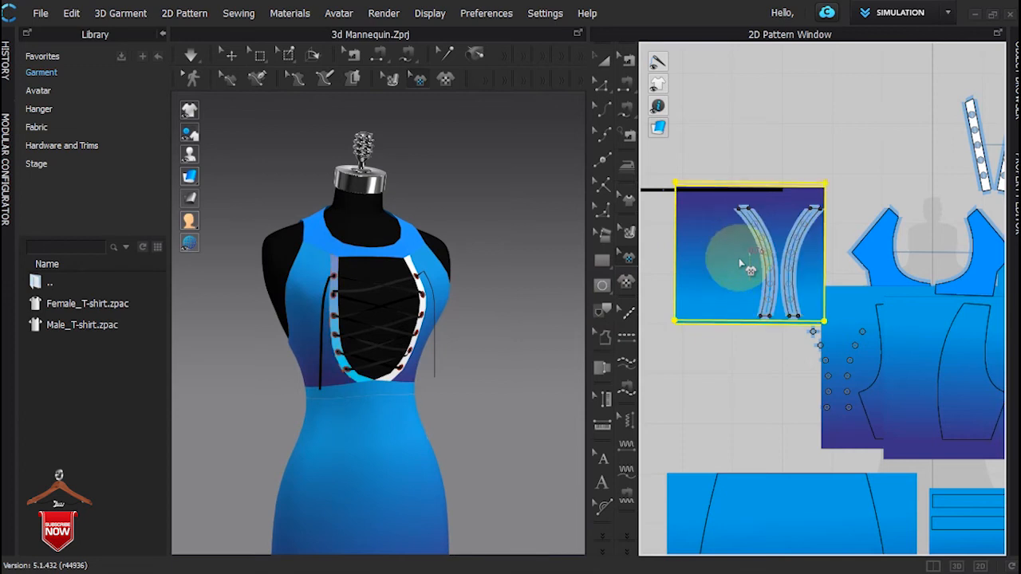
drag(739, 260, 739, 251)
click(735, 337)
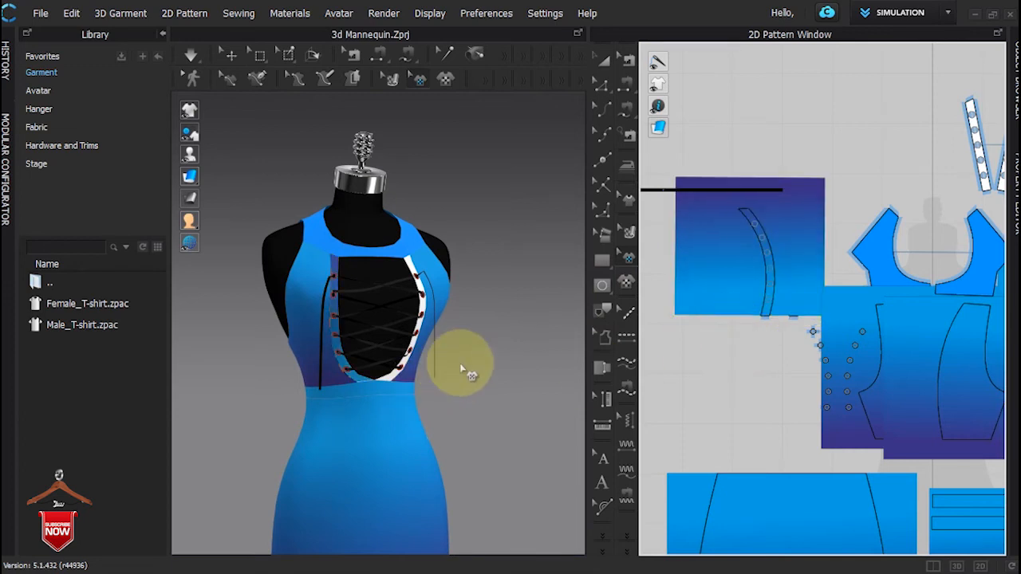
Inspect the eyelet strips and lacing up close in 3D to compare the coloured strip with the white one.
scroll(736, 299, up, 2)
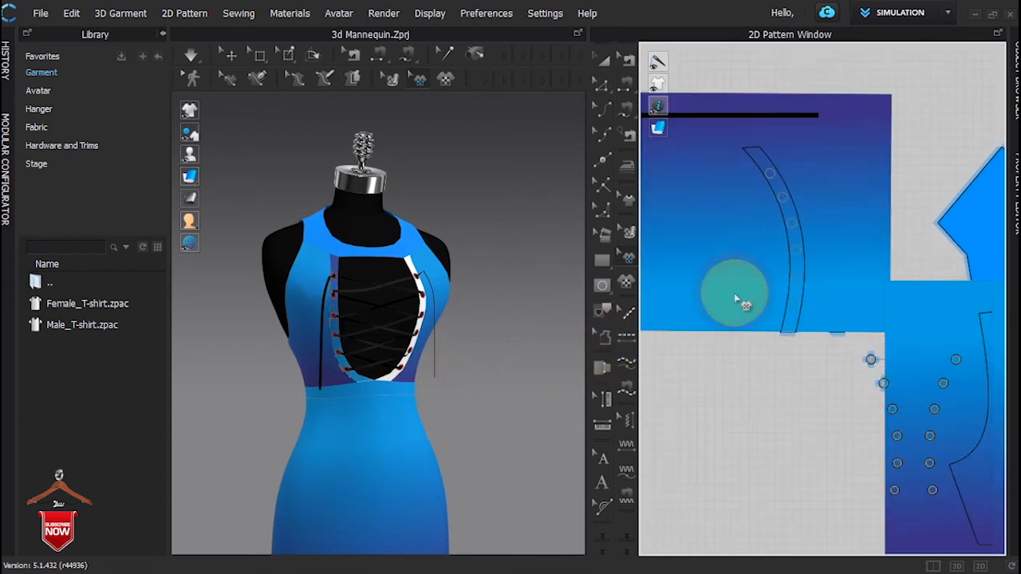
click(736, 299)
click(774, 375)
mouse_move(519, 375)
right_down()
mouse_move(468, 376)
mouse_move(524, 387)
right_up()
scroll(453, 375, up, 8)
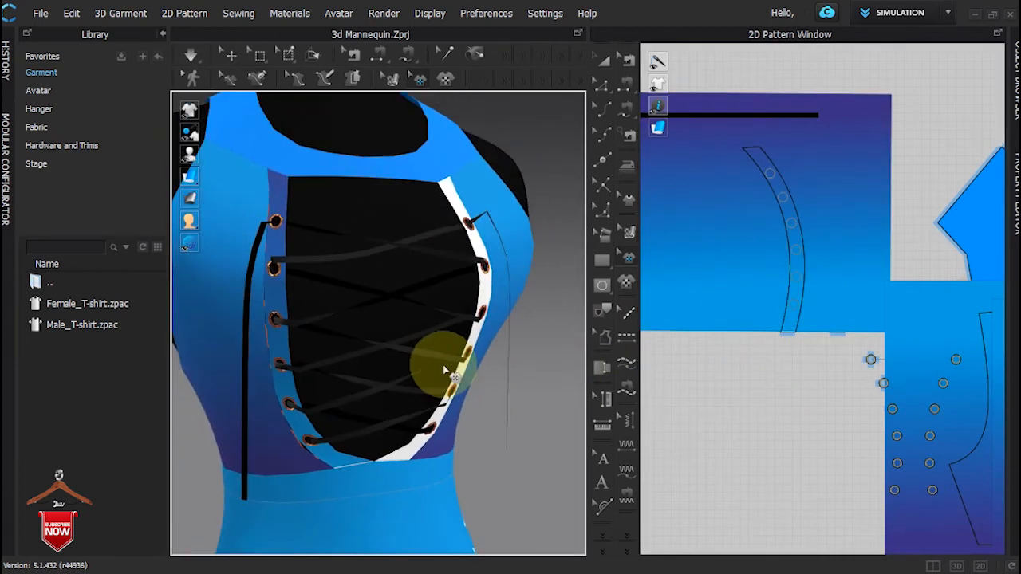
scroll(401, 322, up, 4)
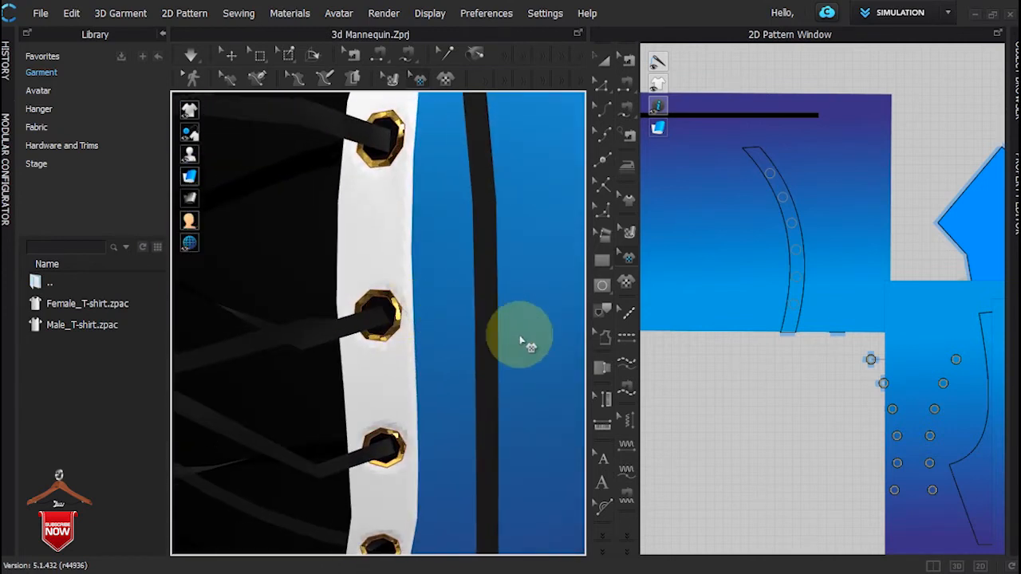
scroll(805, 335, down, 6)
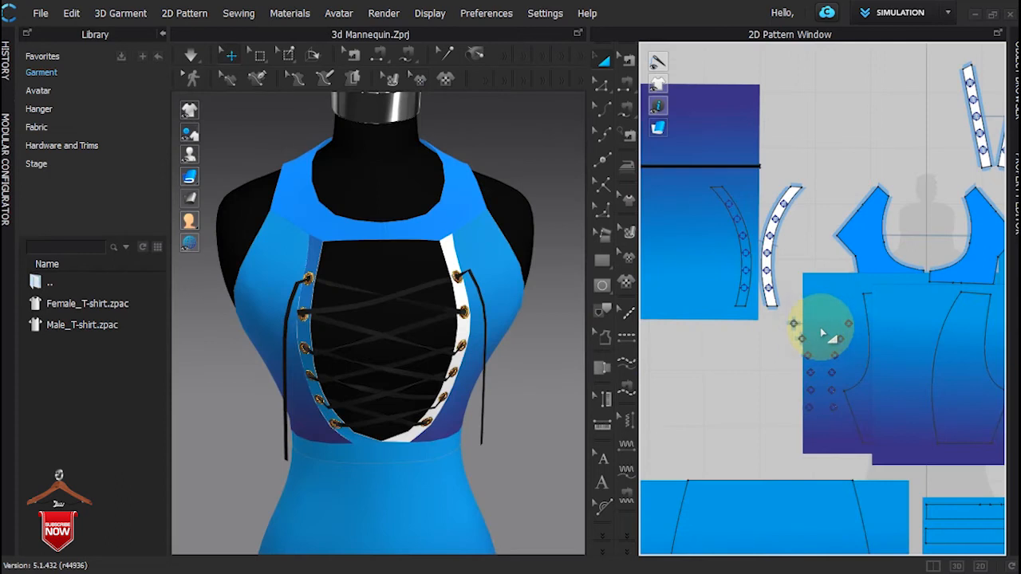
Copy the front bodice panel's gradient graphic and paste it onto the second curved eyelet strip.
click(833, 295)
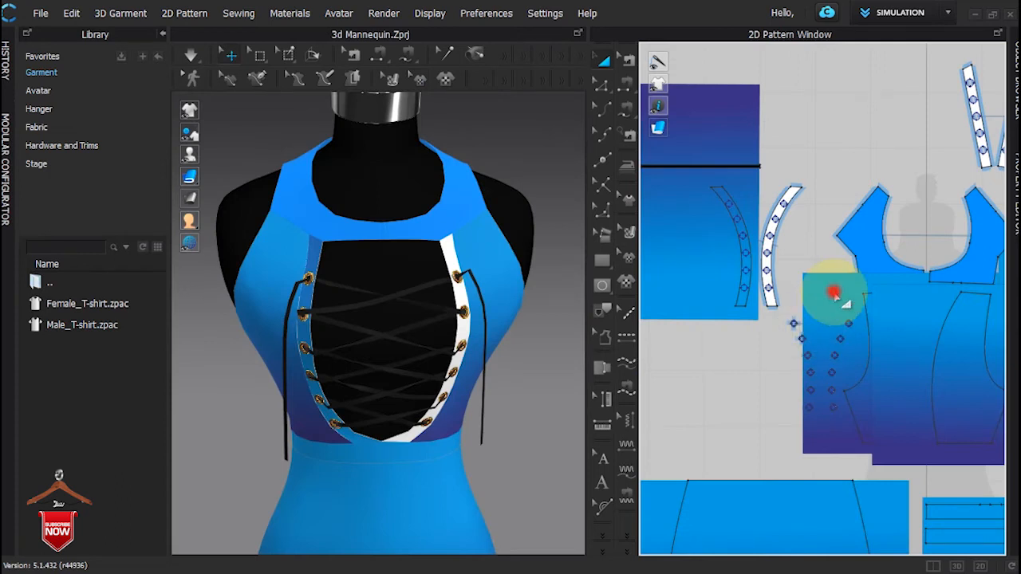
click(629, 253)
click(843, 285)
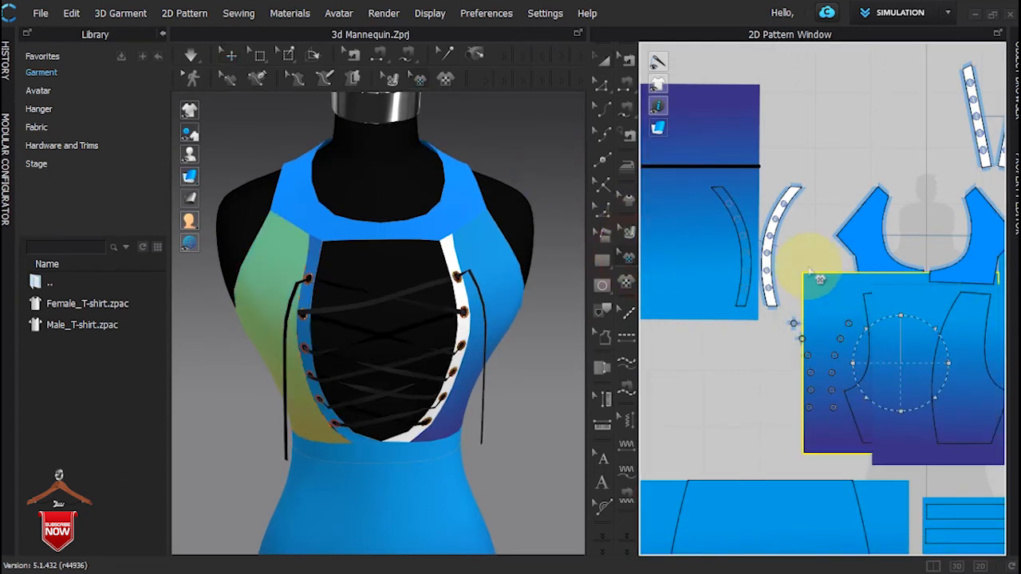
key(ctrl+v)
click(789, 197)
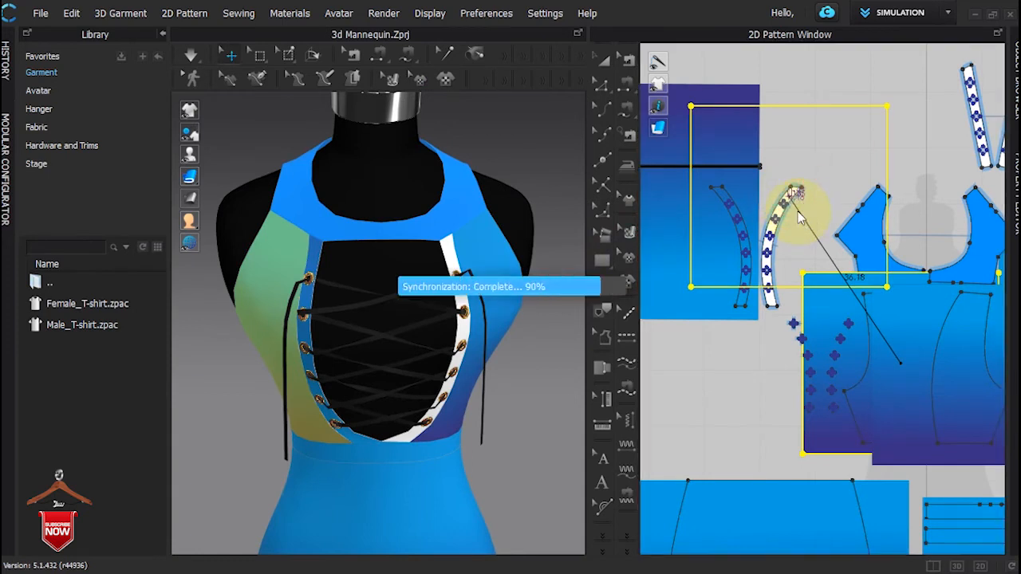
click(800, 205)
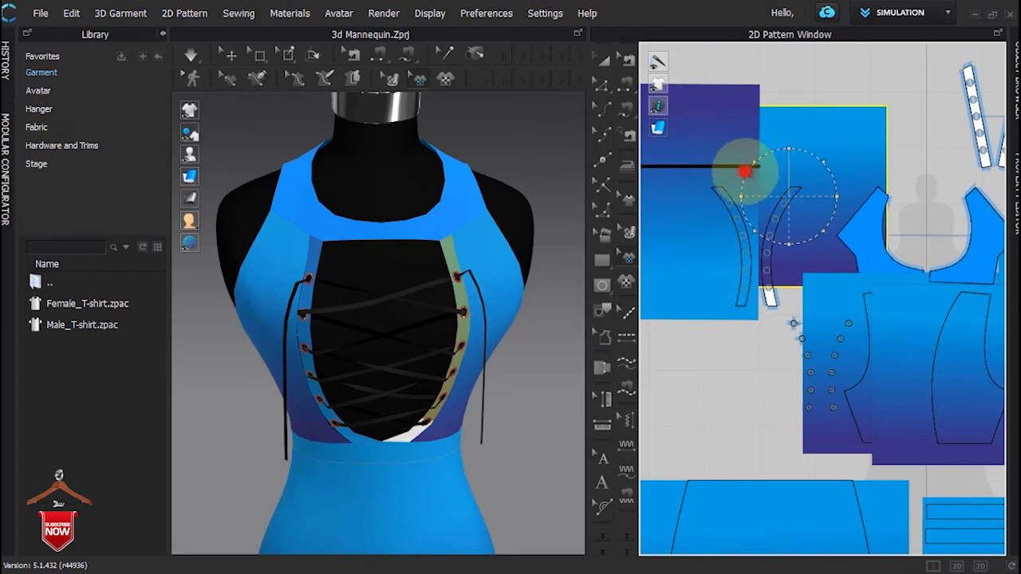
Rotate the second curved eyelet strip's gradient graphic upside down and position it to cover the whole strip.
shift+click(745, 268)
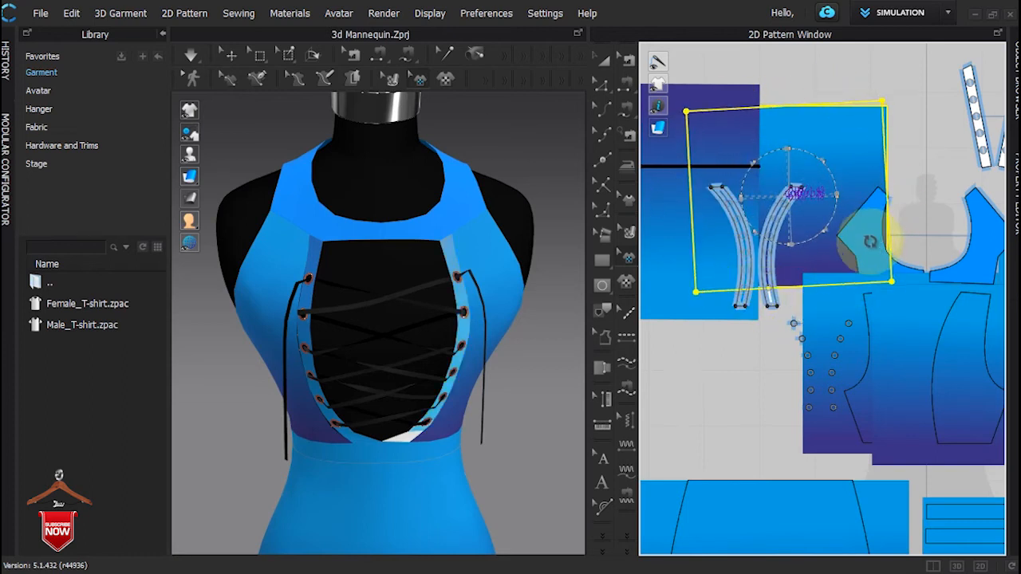
drag(870, 241, 821, 223)
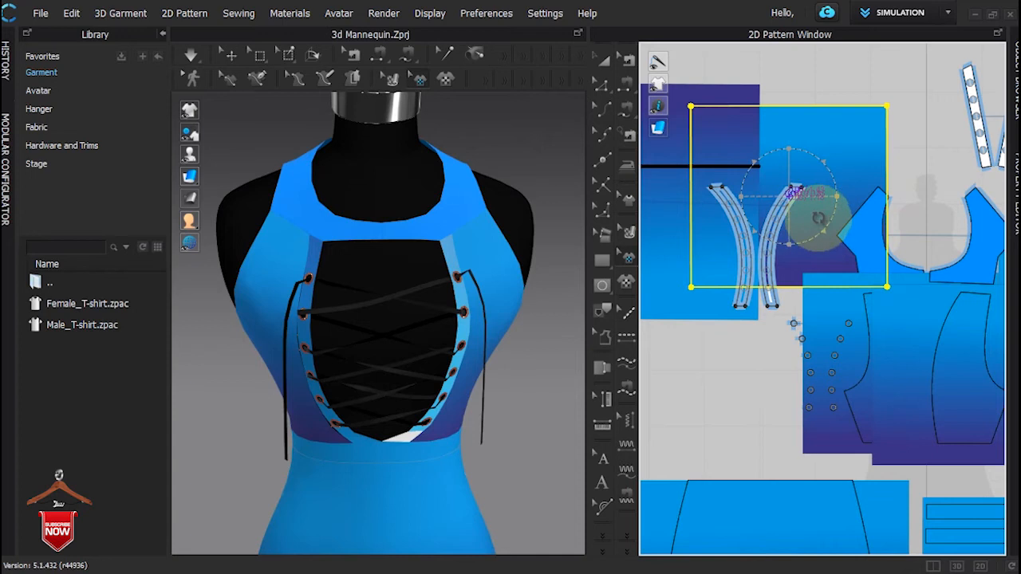
click(820, 214)
Paste the inverted gradient graphic onto the straight eyelet strip and shrink it to fit around the strip.
middle_drag(826, 231, 655, 253)
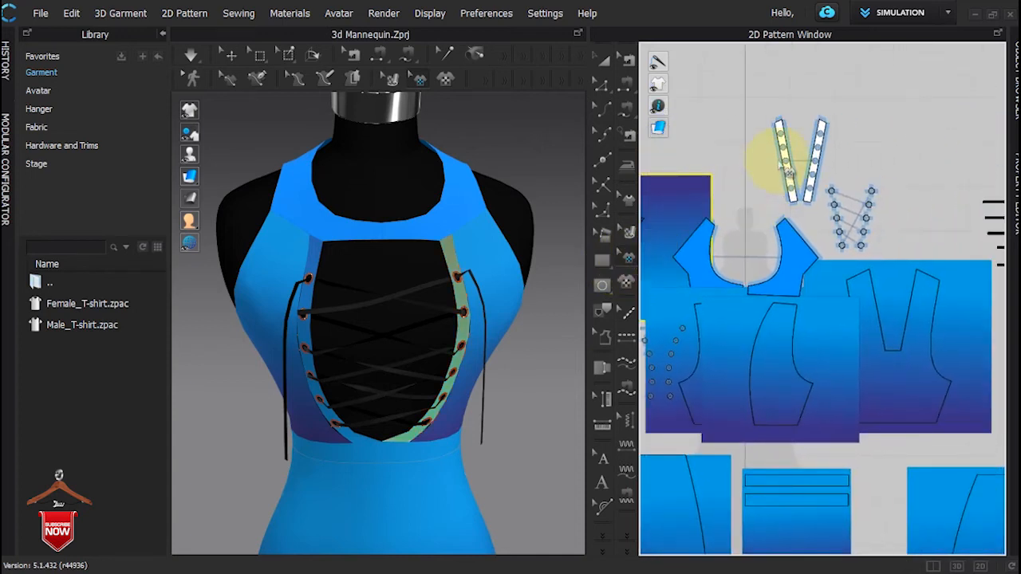
scroll(784, 152, up, 3)
click(786, 136)
scroll(801, 137, down, 2)
click(780, 120)
drag(749, 95, 753, 104)
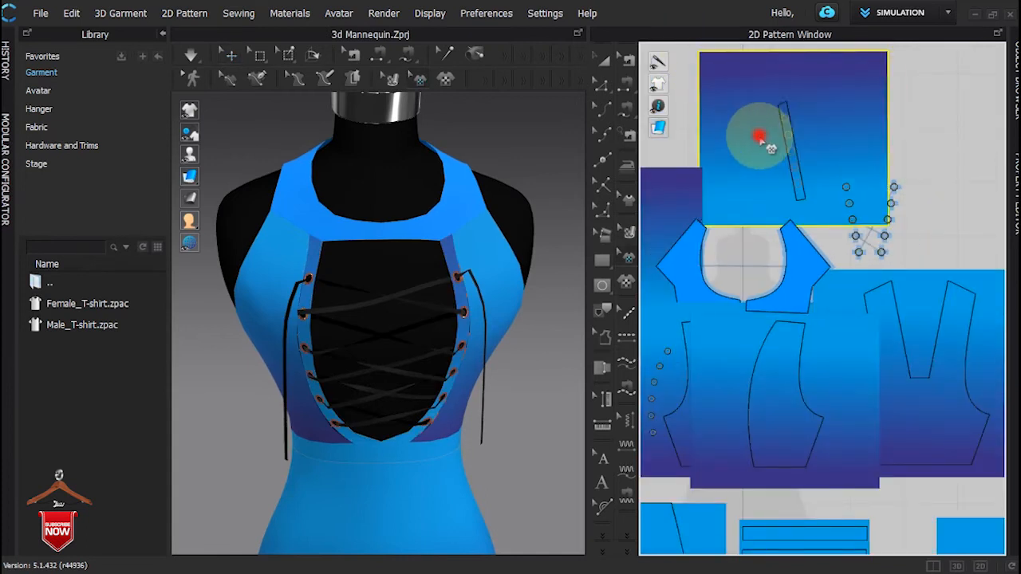
click(759, 114)
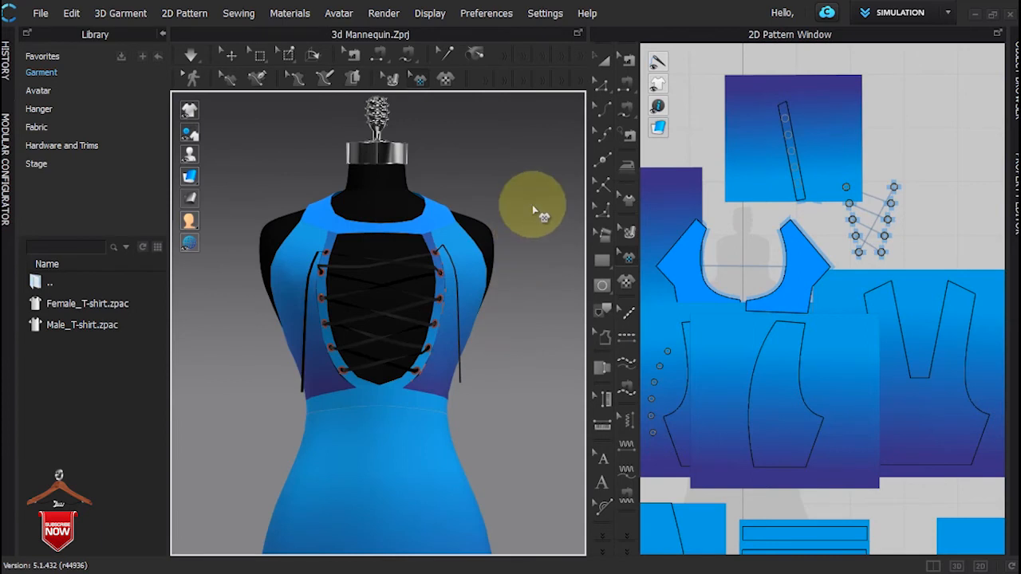
Select all four eyelet strips and check which pattern pieces share their assigned fabric, FABRIC 1.
scroll(534, 207, up, 3)
right_drag(532, 204, 504, 243)
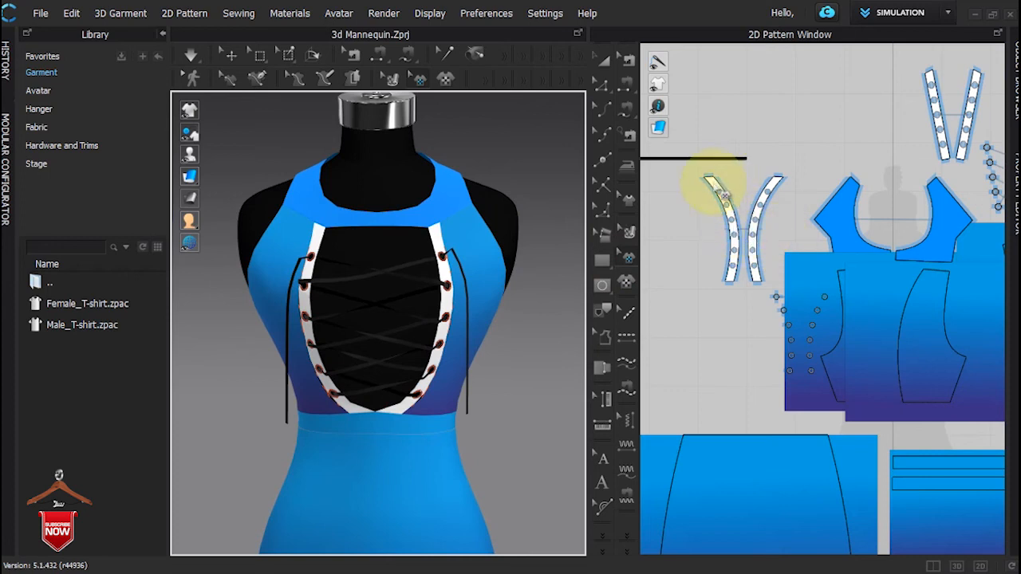
click(720, 180)
shift+click(771, 177)
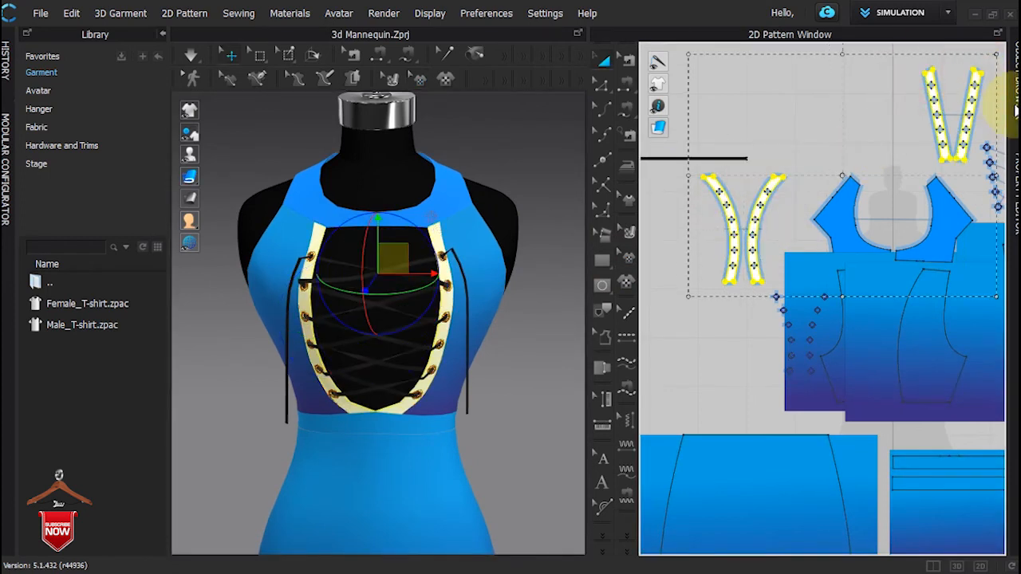
click(1015, 88)
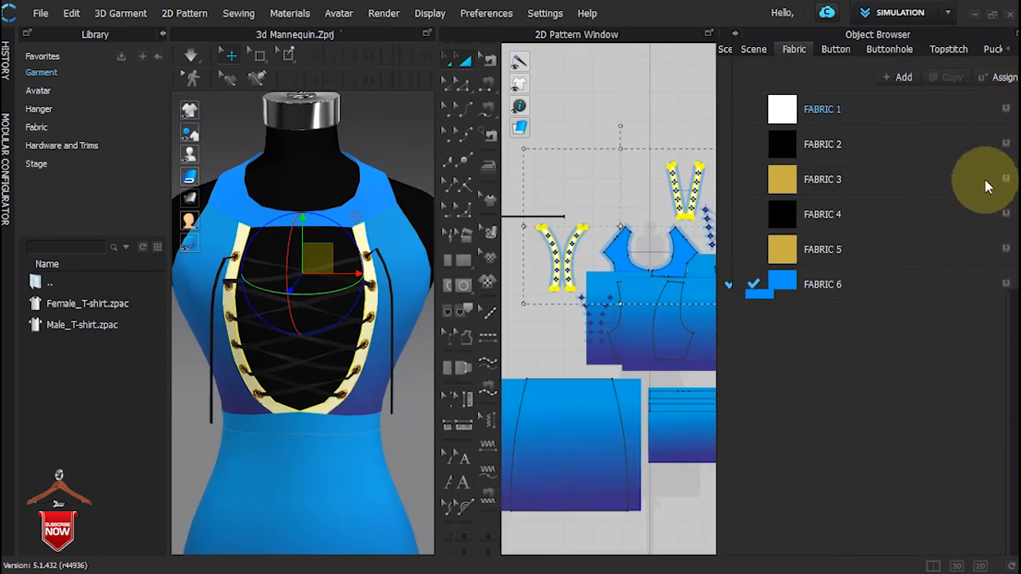
click(995, 77)
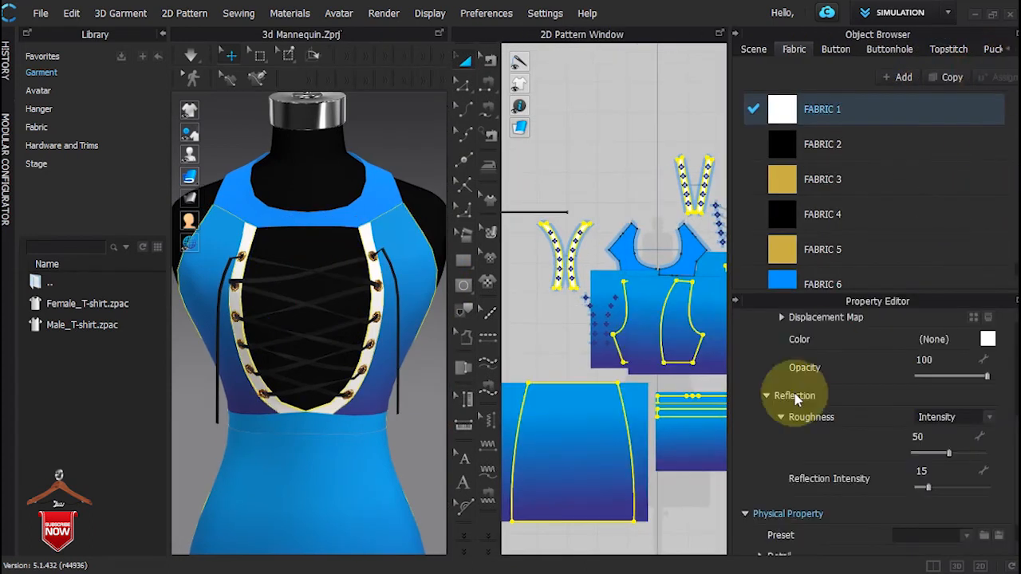
click(661, 146)
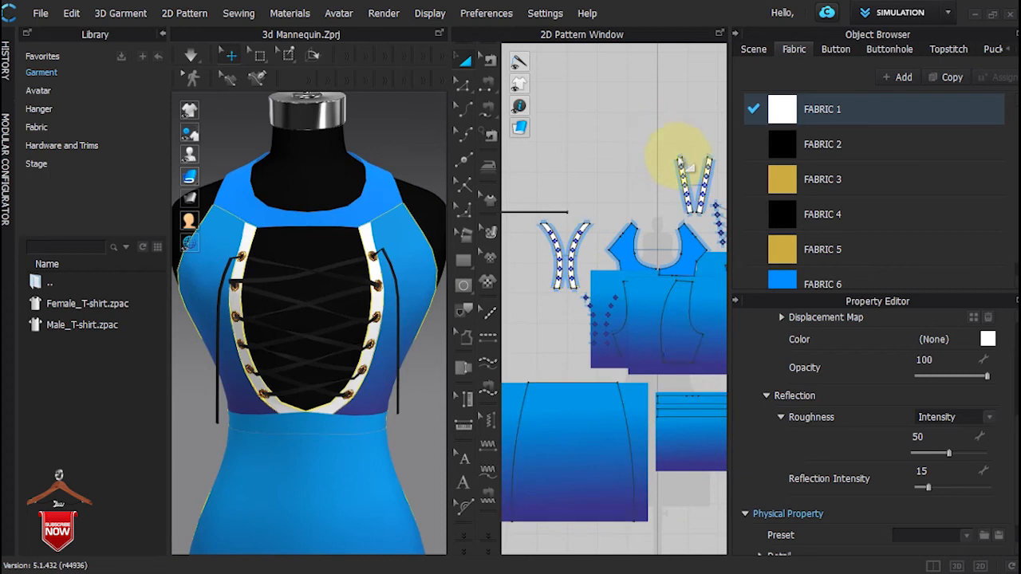
Create a new fabric, FABRIC 7, and assign it to the two straight and two curved eyelet strips.
click(706, 161)
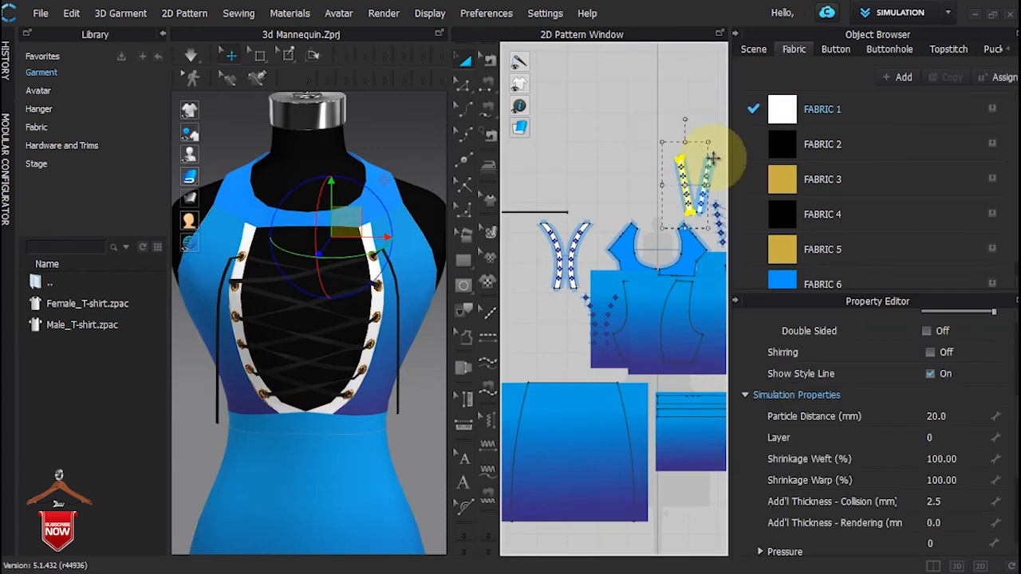
shift+click(586, 221)
shift+click(543, 224)
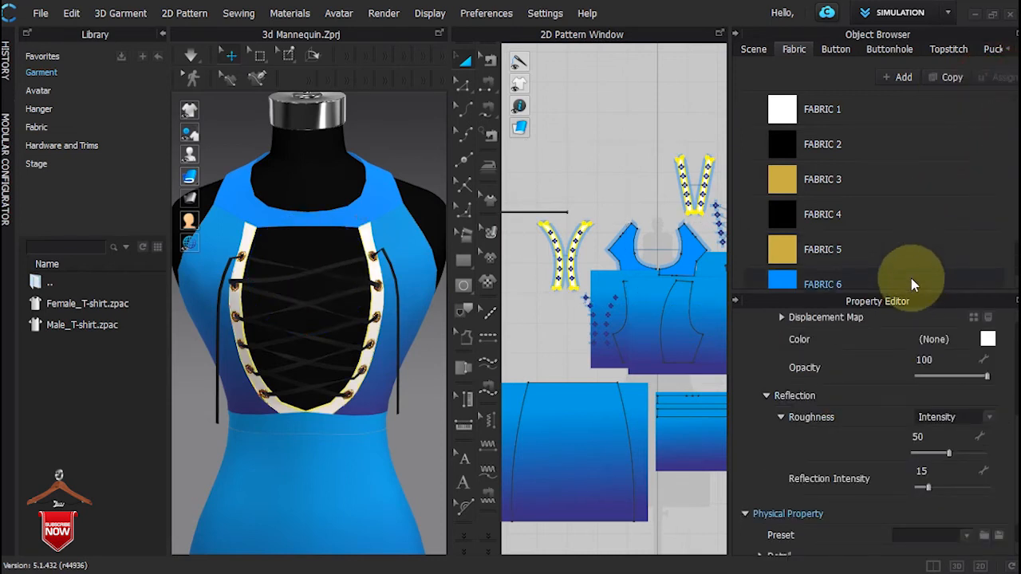
scroll(912, 272, down, 2)
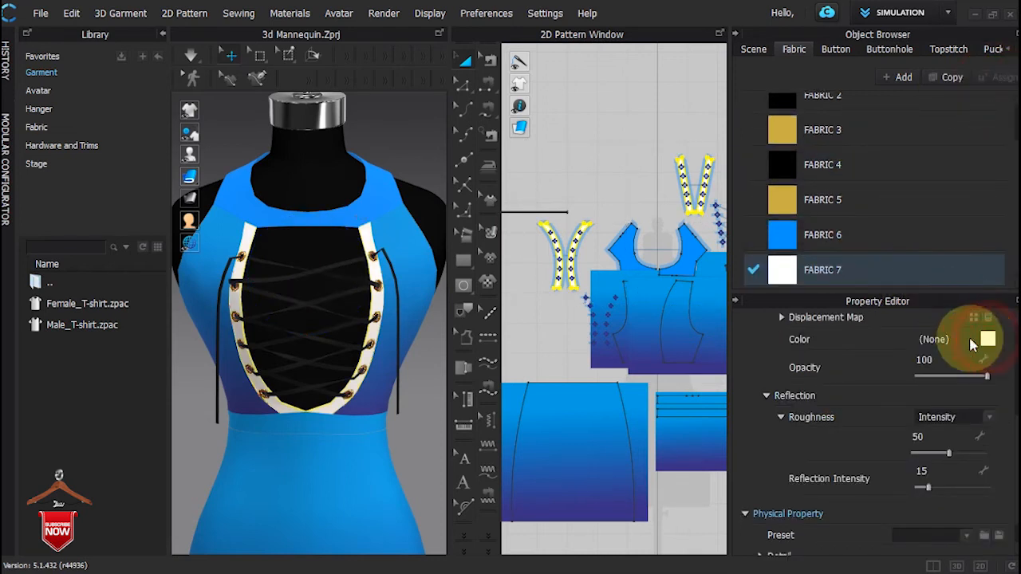
Set FABRIC 7's colour to the blue sampled from FABRIC 6 (#0094FF) and hide the fabric settings.
click(893, 335)
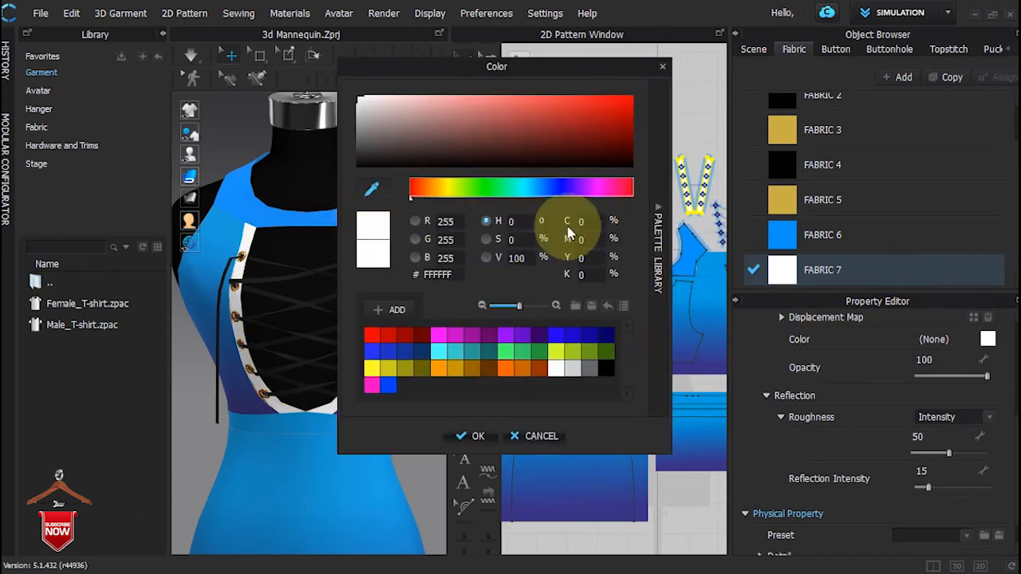
click(786, 231)
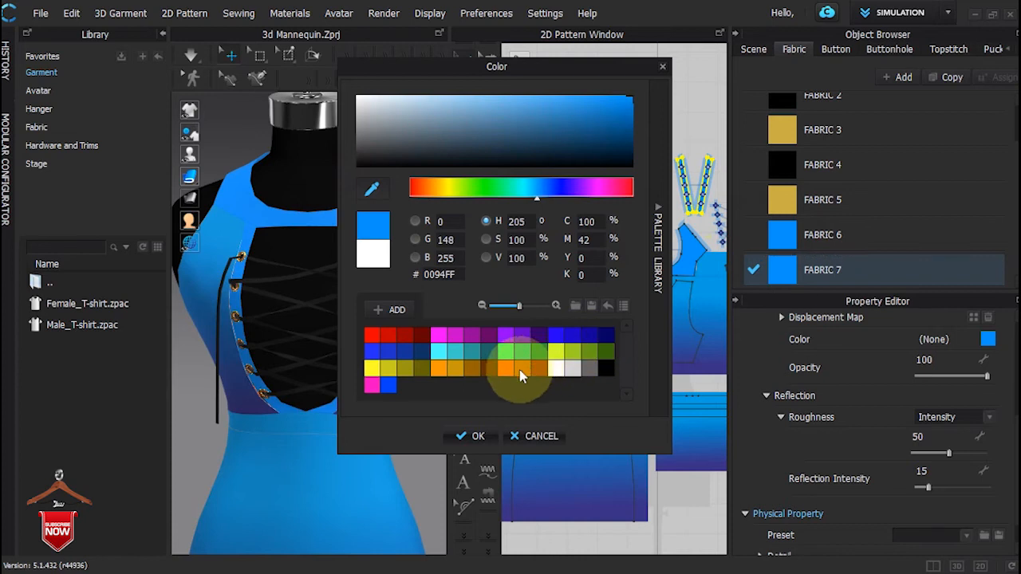
click(468, 434)
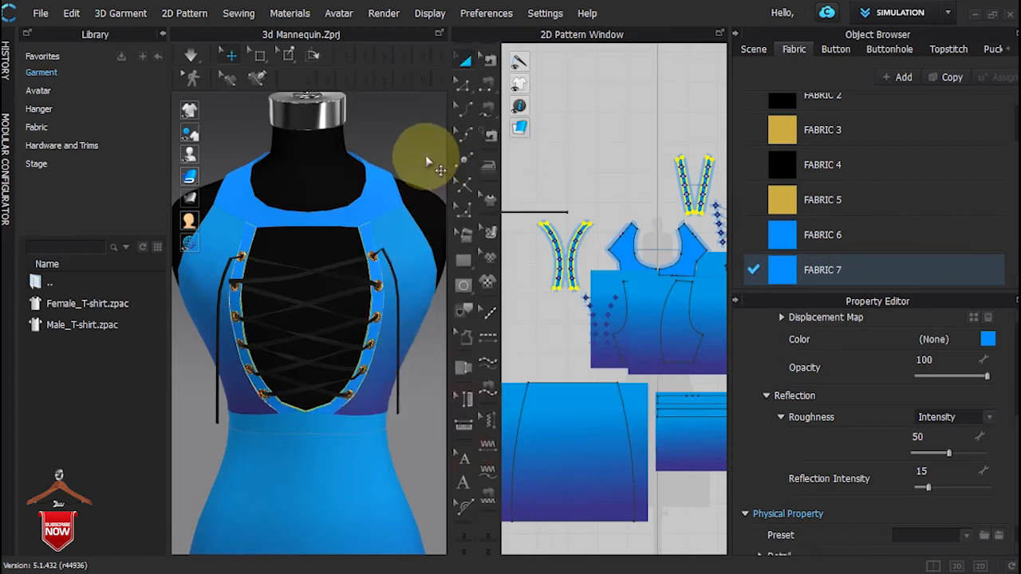
click(734, 35)
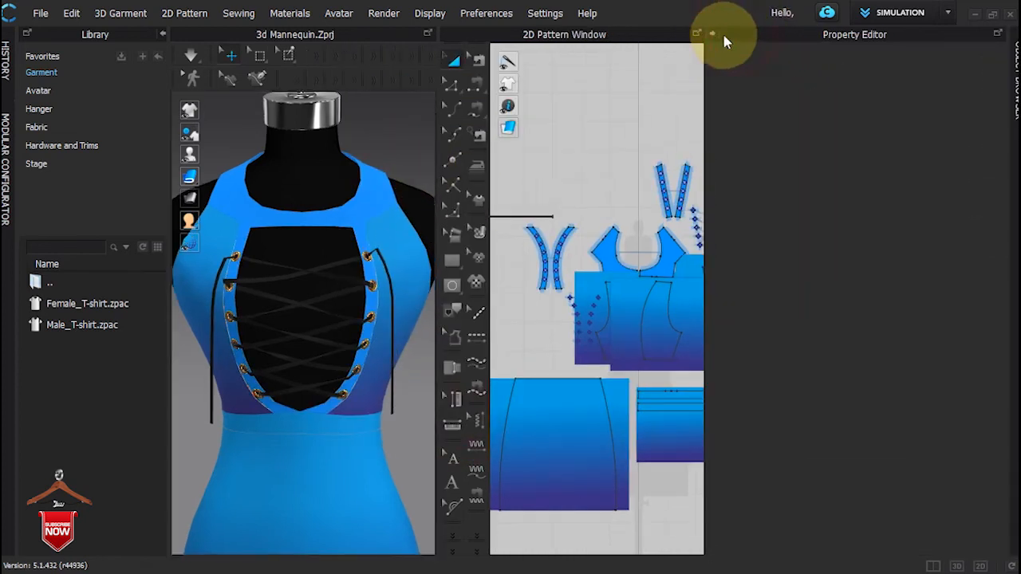
click(732, 33)
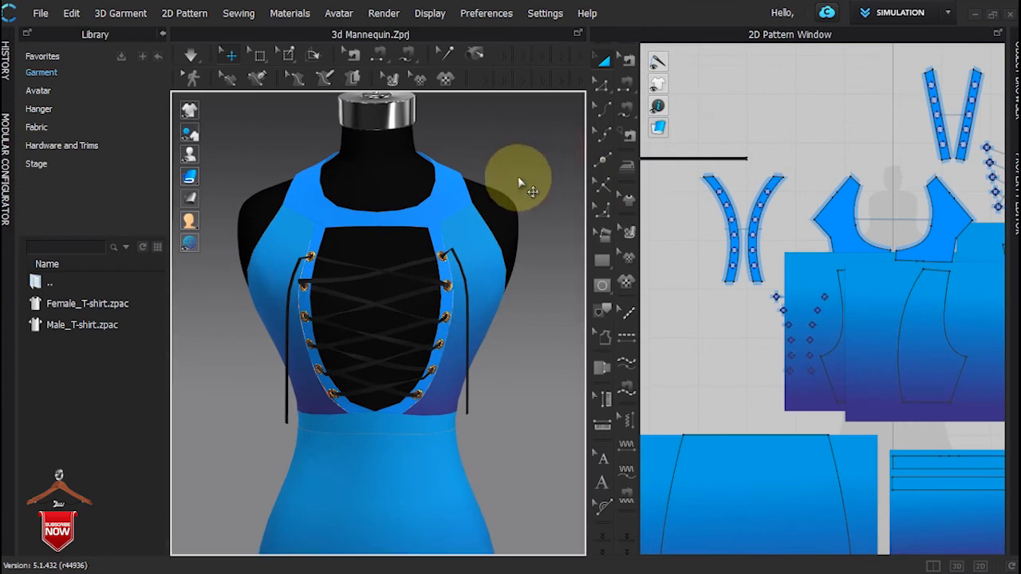
Try to assign one separate white fabric to the long front lace and the five short back laces.
right_drag(520, 180, 187, 198)
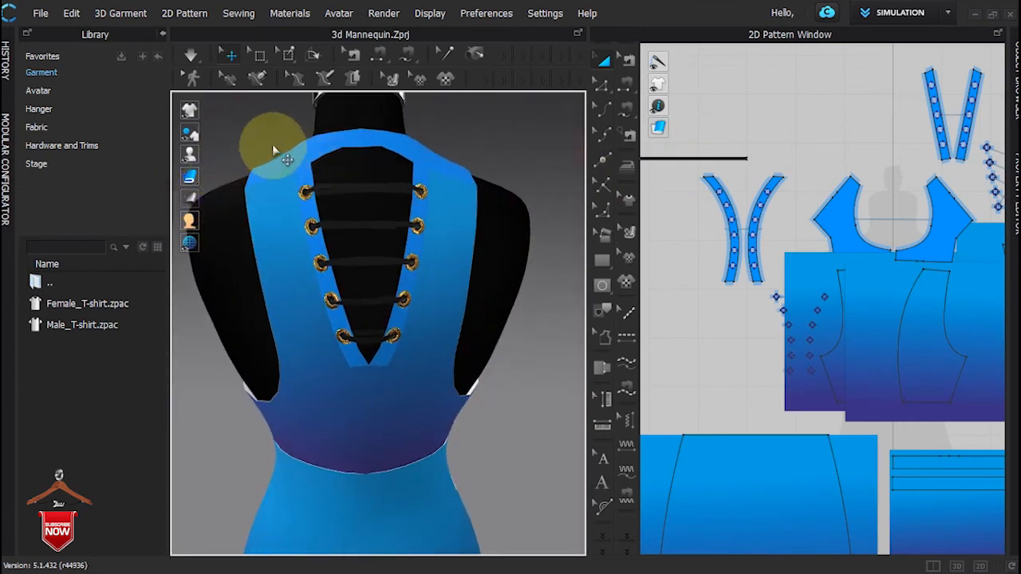
right_drag(269, 144, 625, 150)
scroll(516, 199, down, 2)
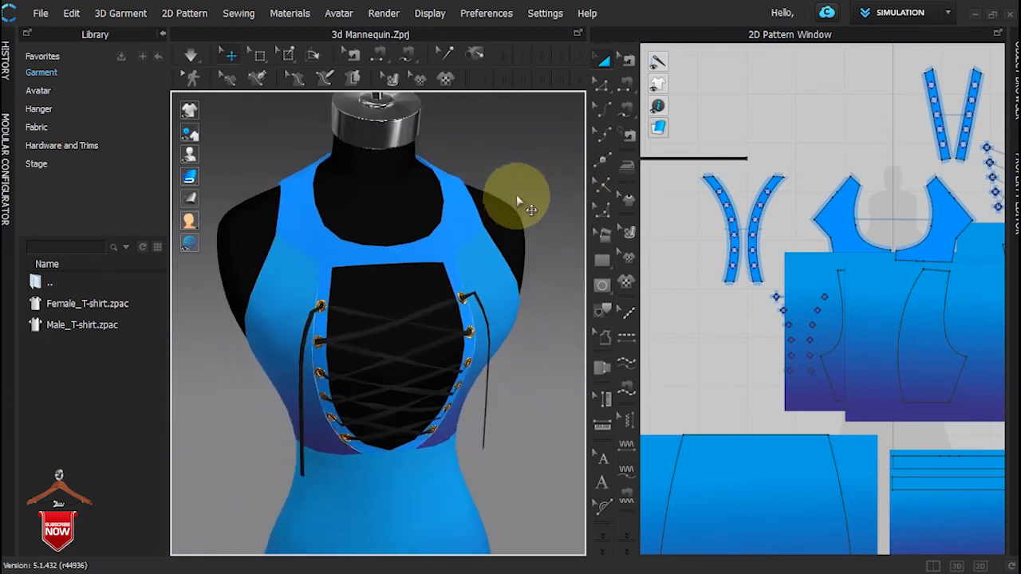
scroll(778, 244, down, 5)
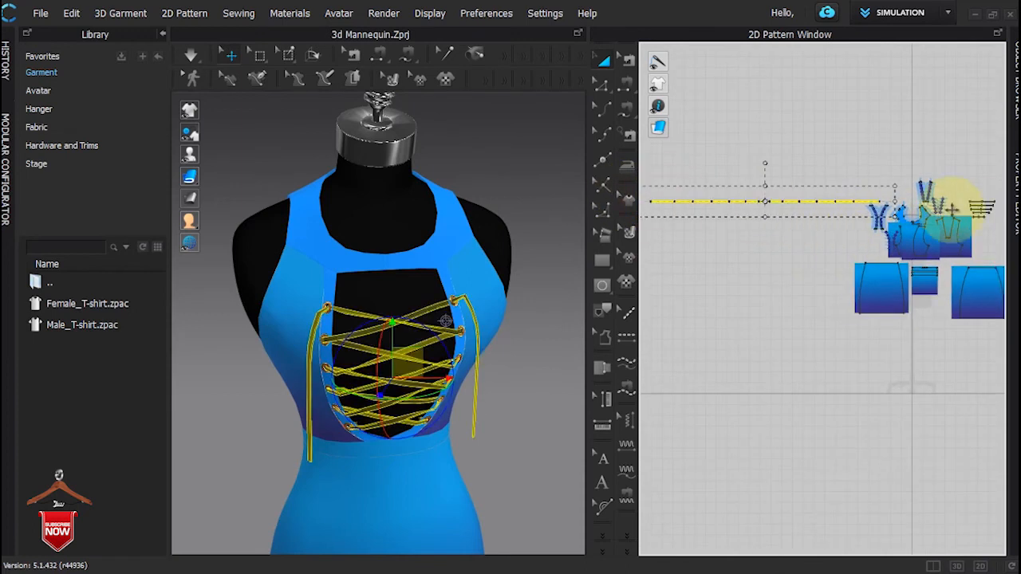
scroll(981, 212, up, 5)
drag(812, 142, 863, 211)
drag(957, 271, 957, 272)
click(1014, 90)
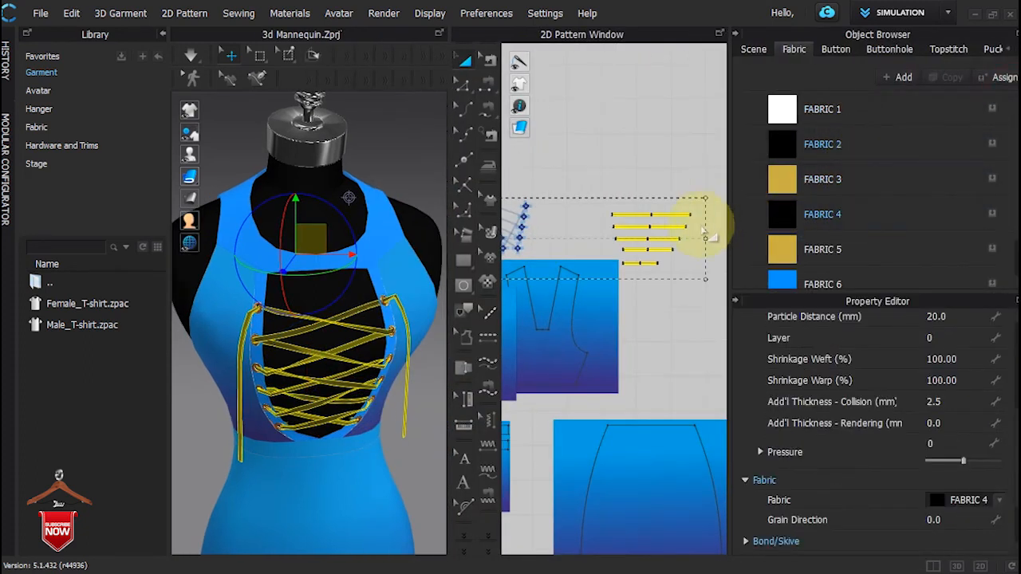
click(1006, 78)
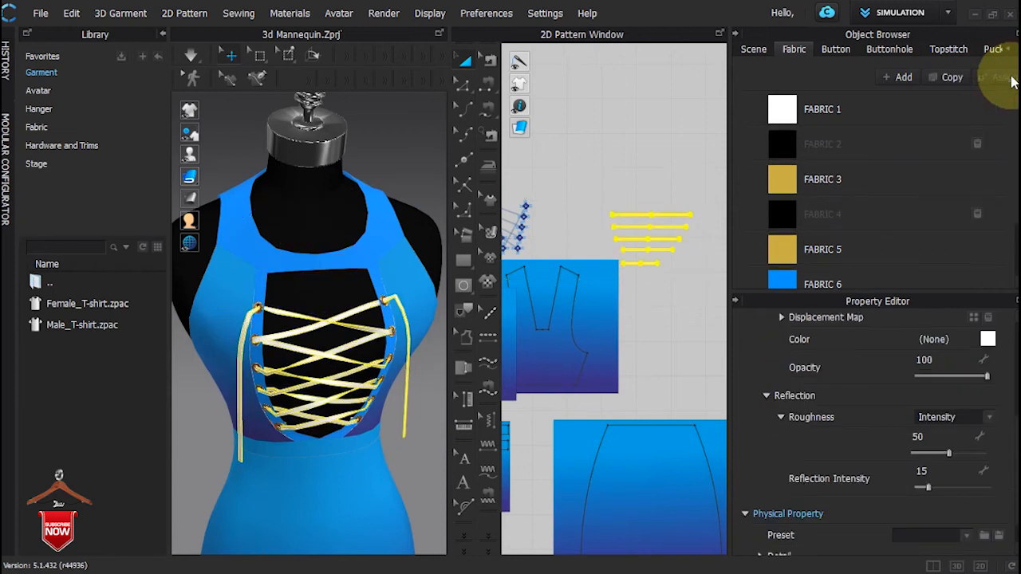
Open the colour of FABRIC 2, the front lace's fabric, and pick white (#FFFFFF).
click(885, 143)
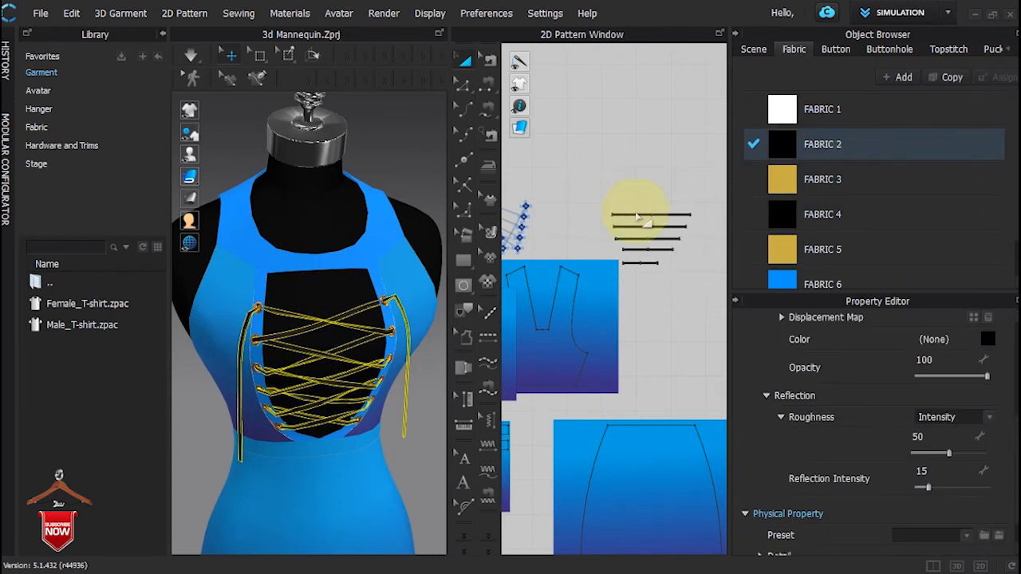
scroll(938, 453, down, 1)
scroll(934, 449, up, 3)
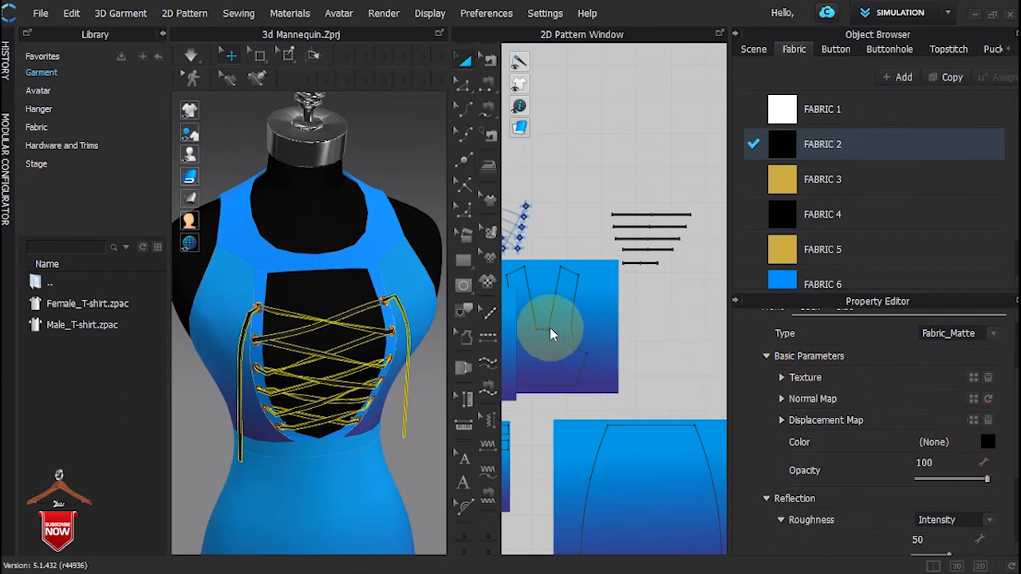
drag(395, 174, 343, 57)
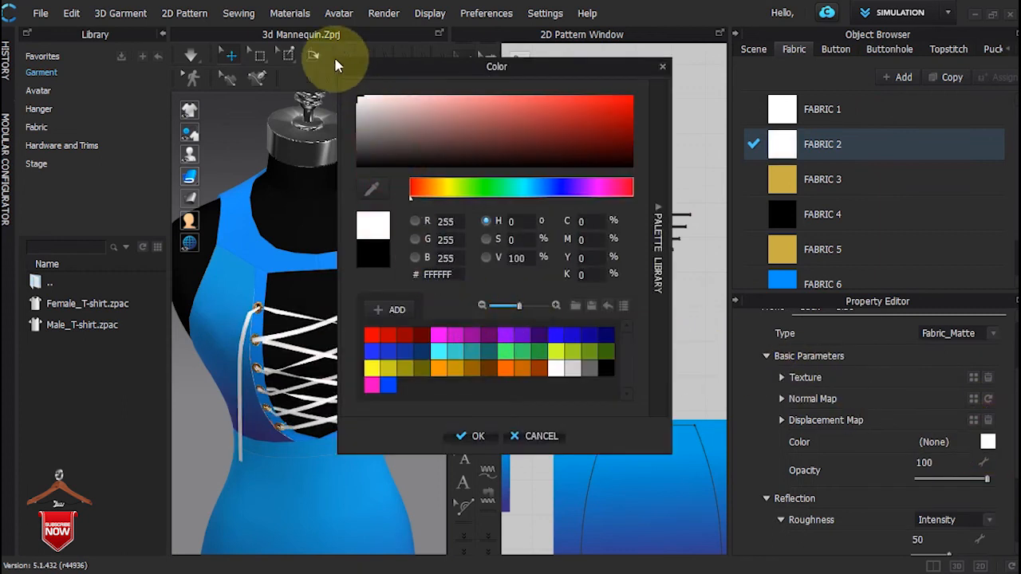
Try other hues and darker shades for the front lace, including dark teal (#2C4F51).
drag(364, 113, 481, 145)
click(446, 186)
click(450, 138)
mouse_move(518, 187)
mouse_down()
mouse_move(505, 187)
mouse_move(523, 187)
mouse_up()
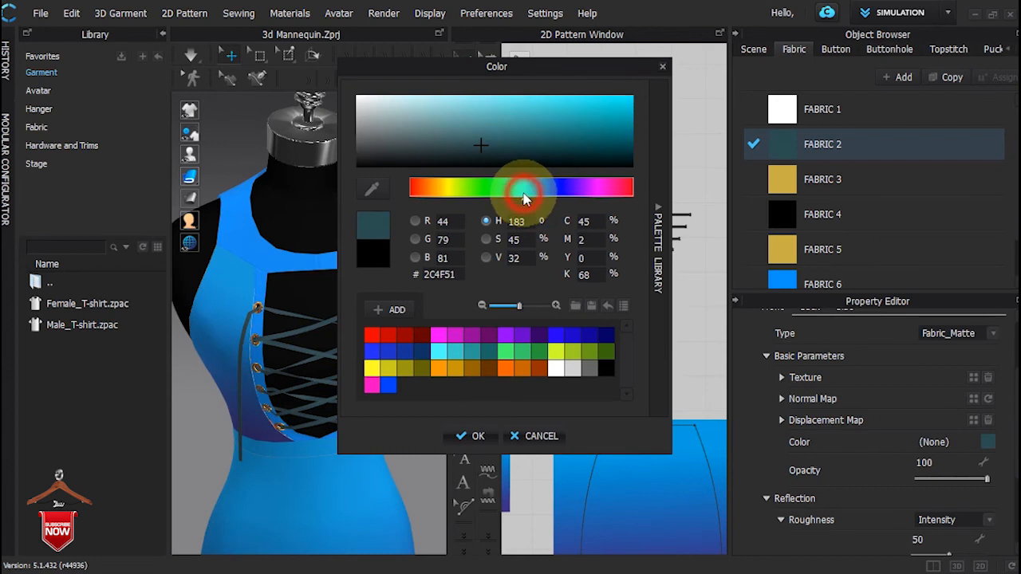
Return FABRIC 2's colour to pure white (#FFFFFF) and apply it to the front lace.
drag(481, 146, 319, 64)
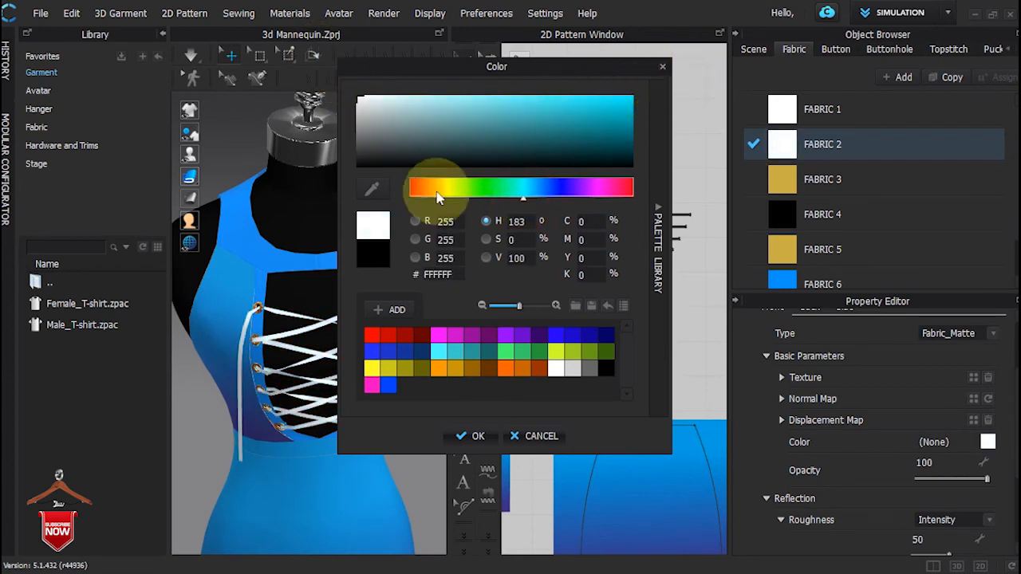
click(471, 435)
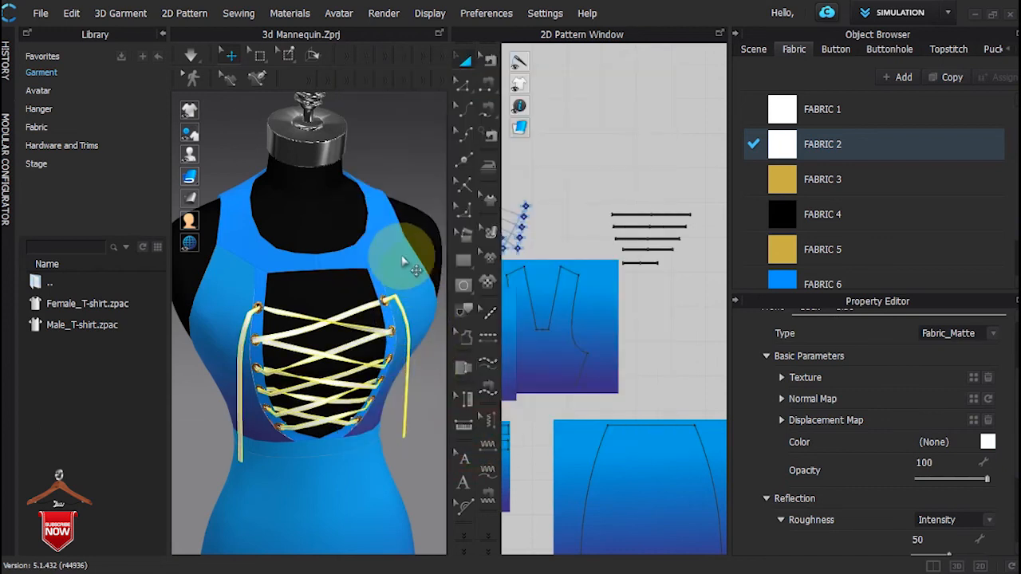
click(412, 183)
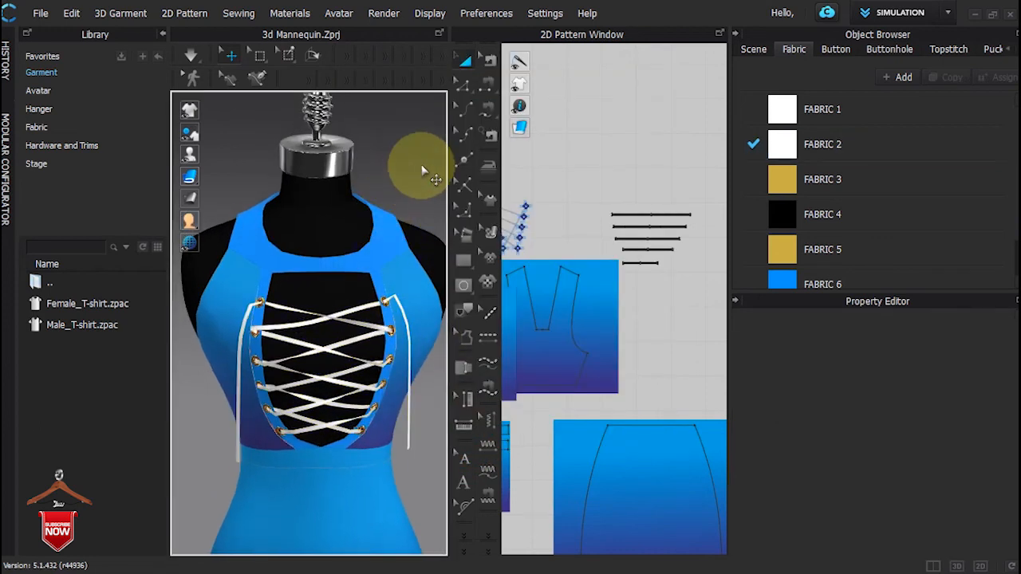
Set the colour of FABRIC 4, used by the short back laces, to white (#FFFFFF) and hide the fabric settings.
click(828, 225)
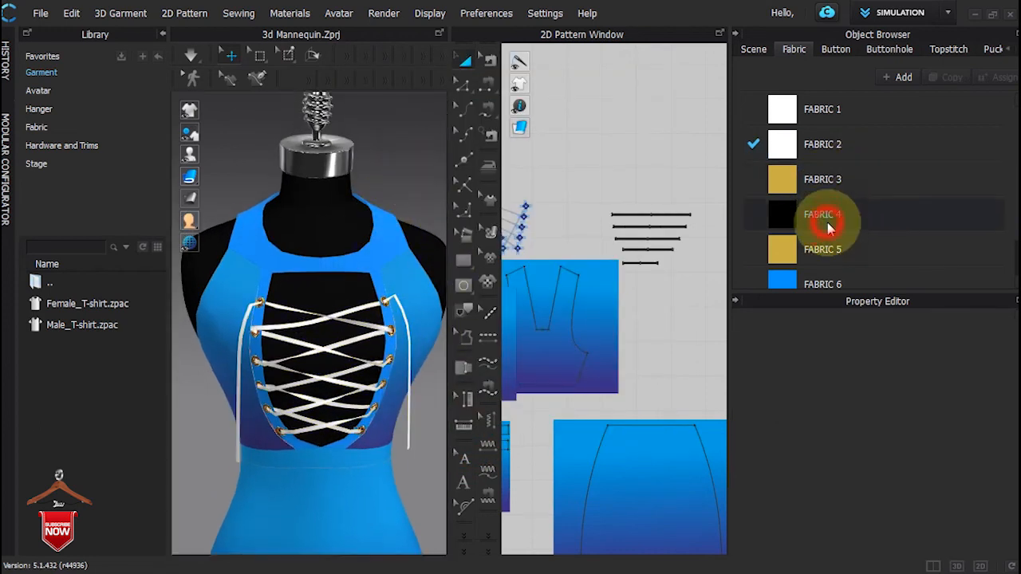
double_click(917, 240)
click(984, 445)
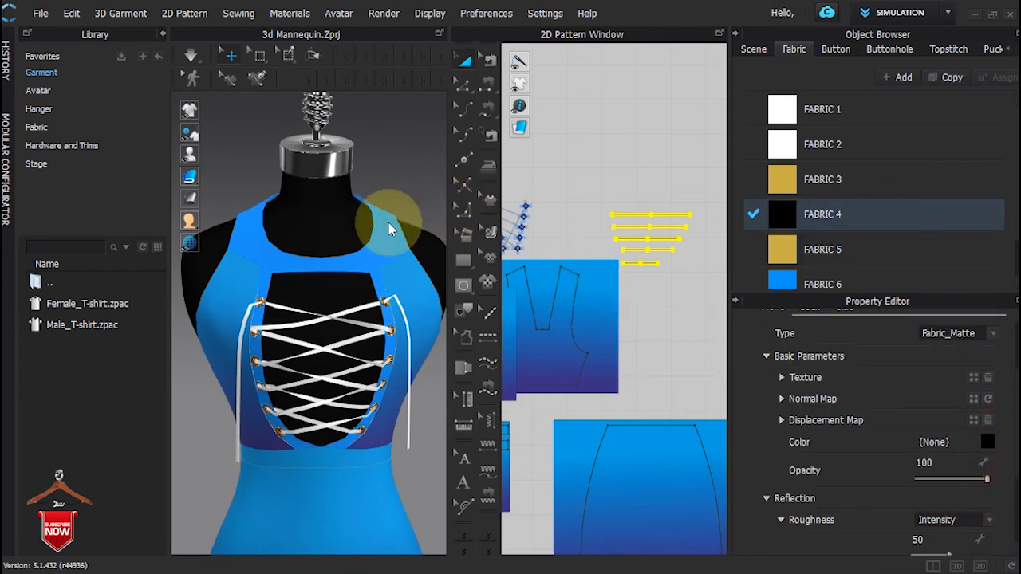
drag(365, 141, 337, 69)
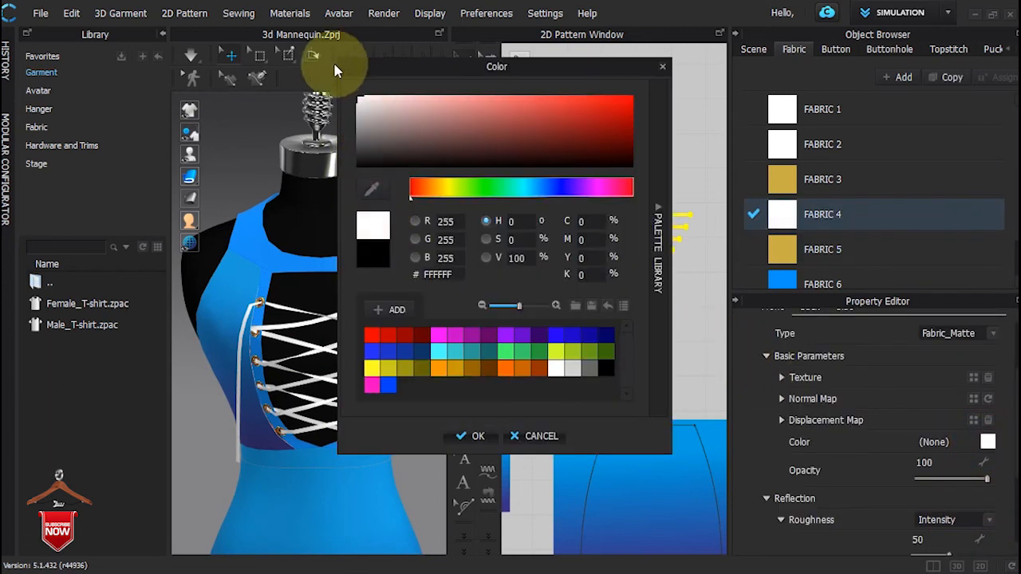
click(476, 437)
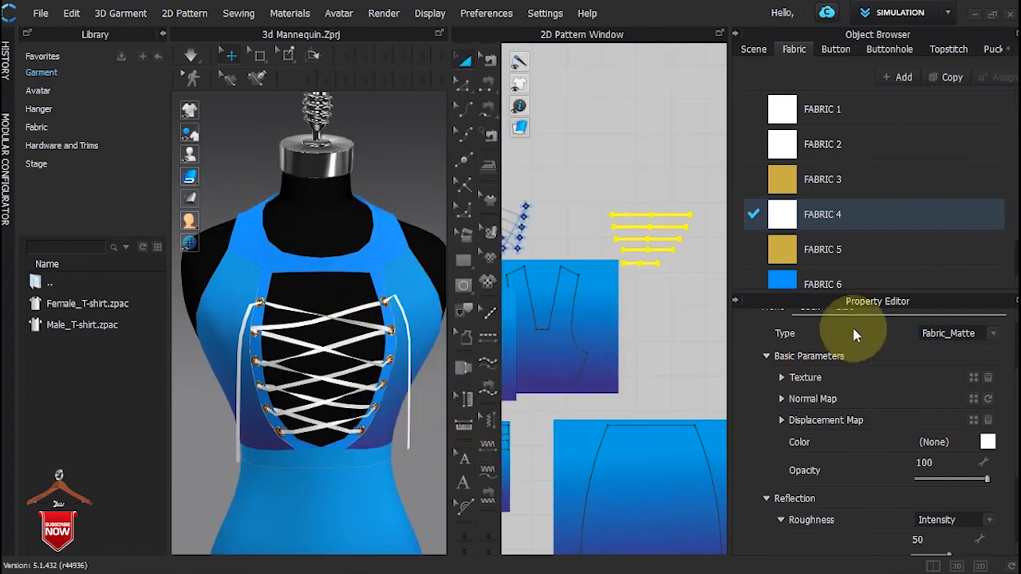
click(735, 34)
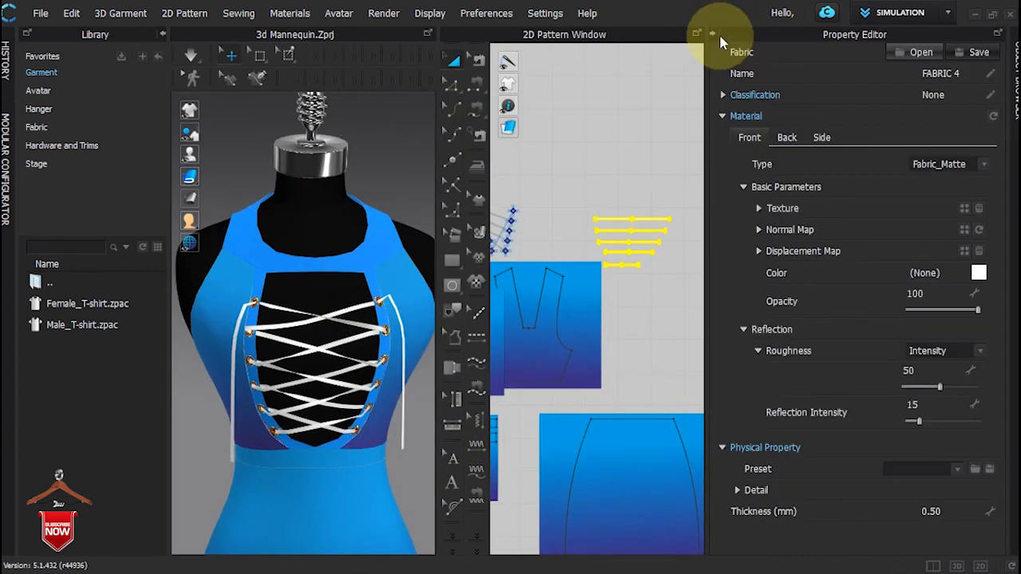
click(719, 35)
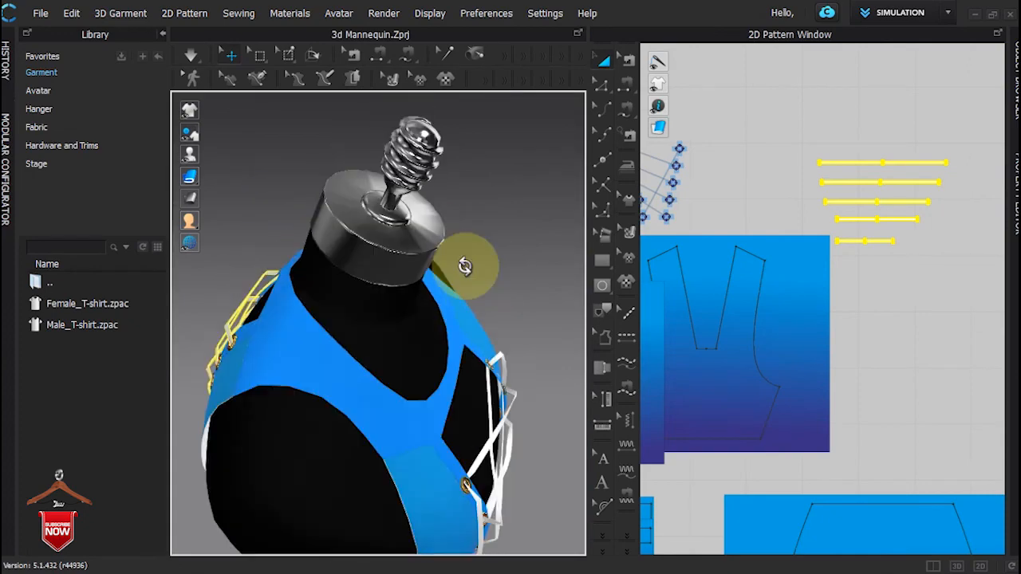